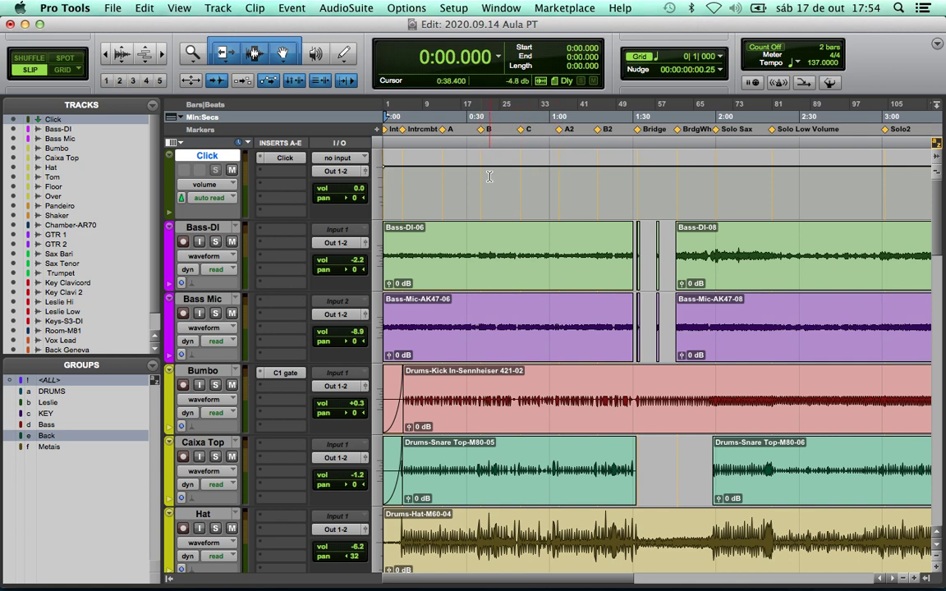
Play the session briefly from the Intro, A and Solo Sax markers on the ruler
left_click(386, 131)
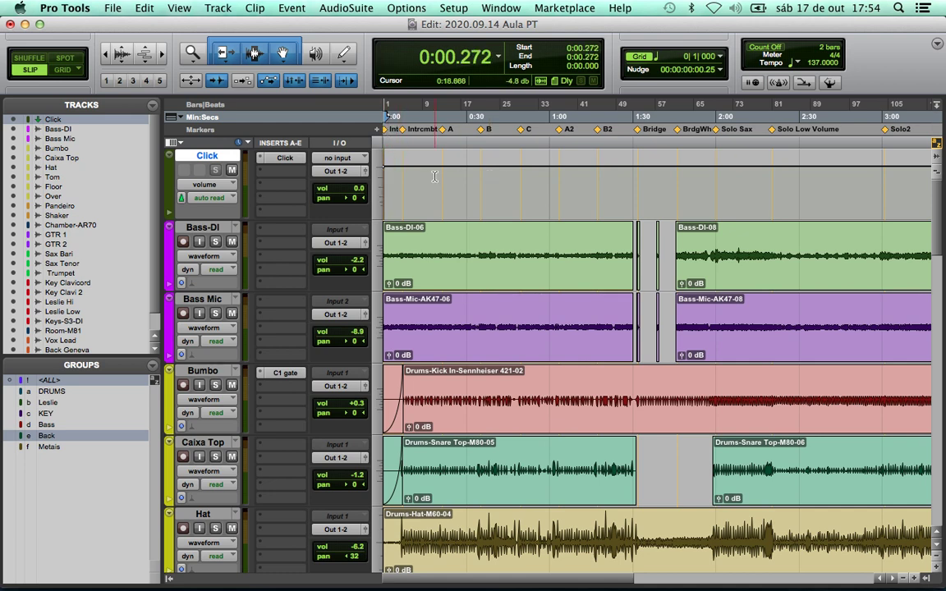
key("space")
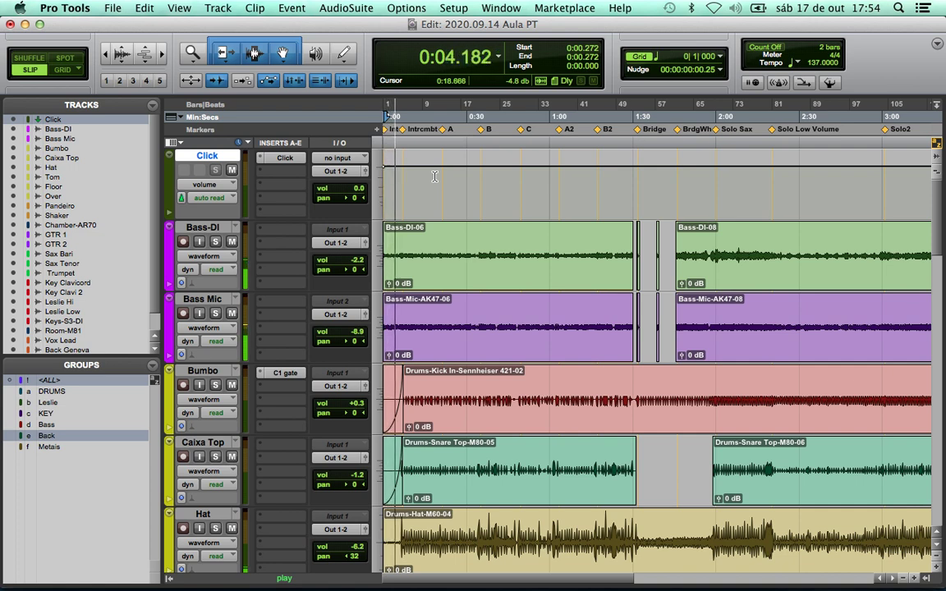
key("space")
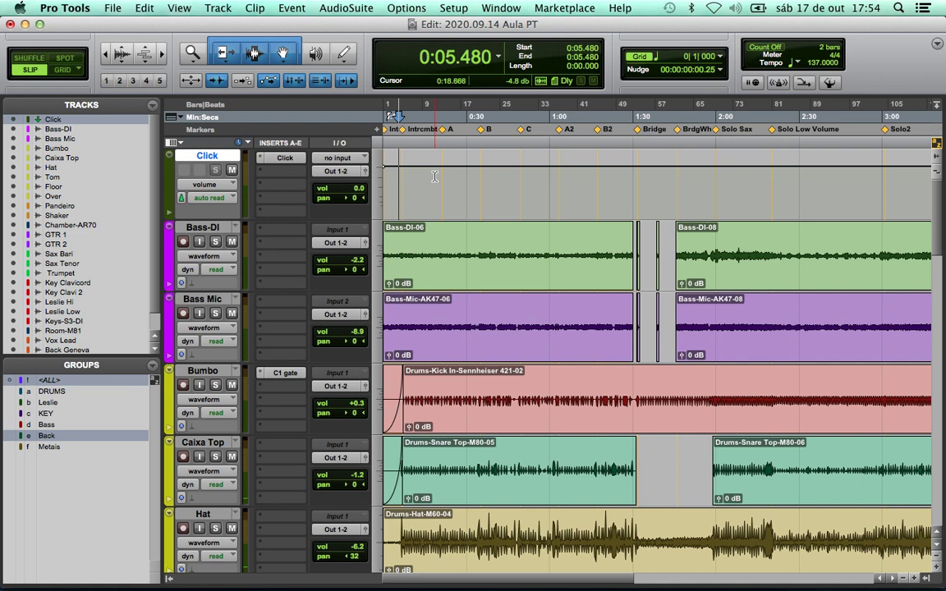
left_click(442, 132)
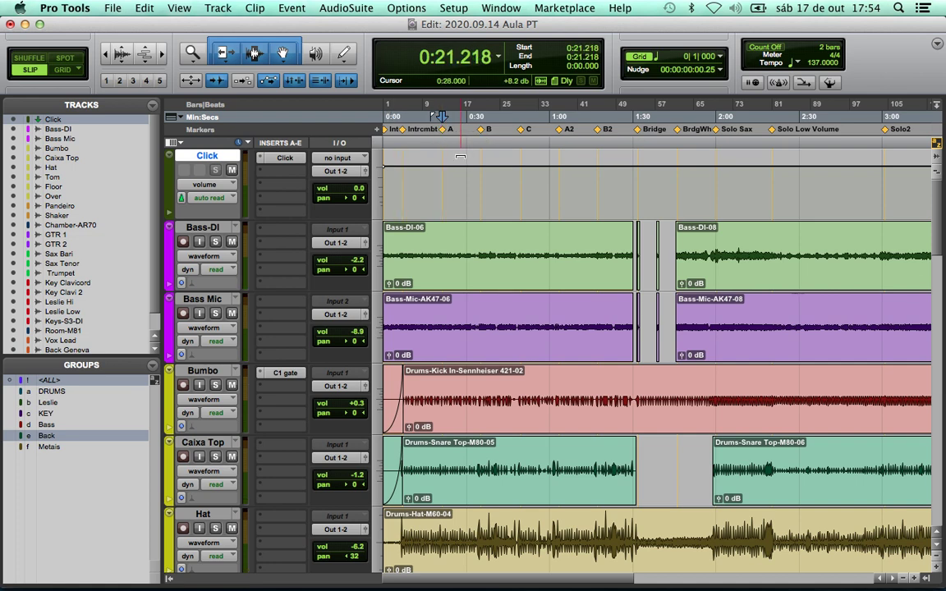
key("space")
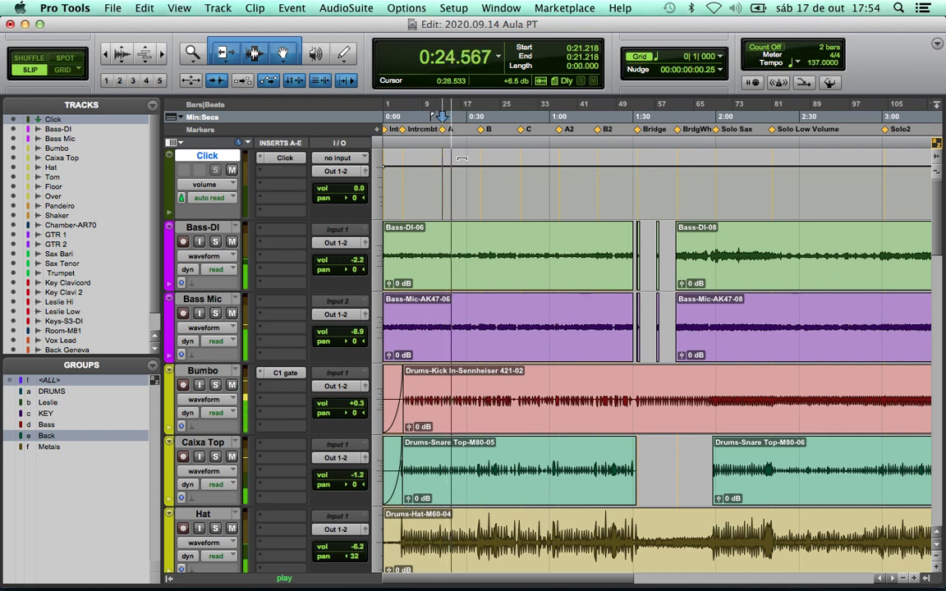
key("space")
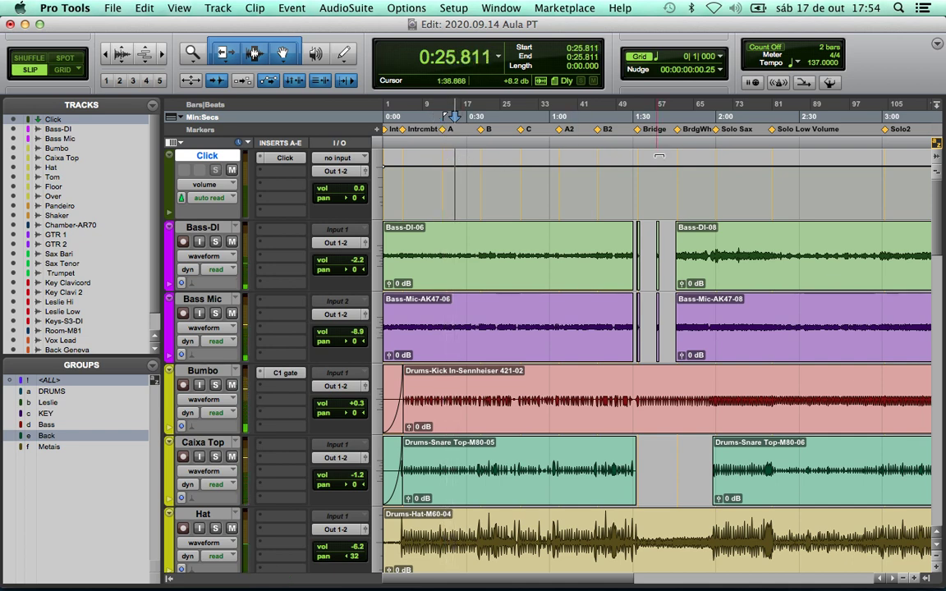
left_click(719, 134)
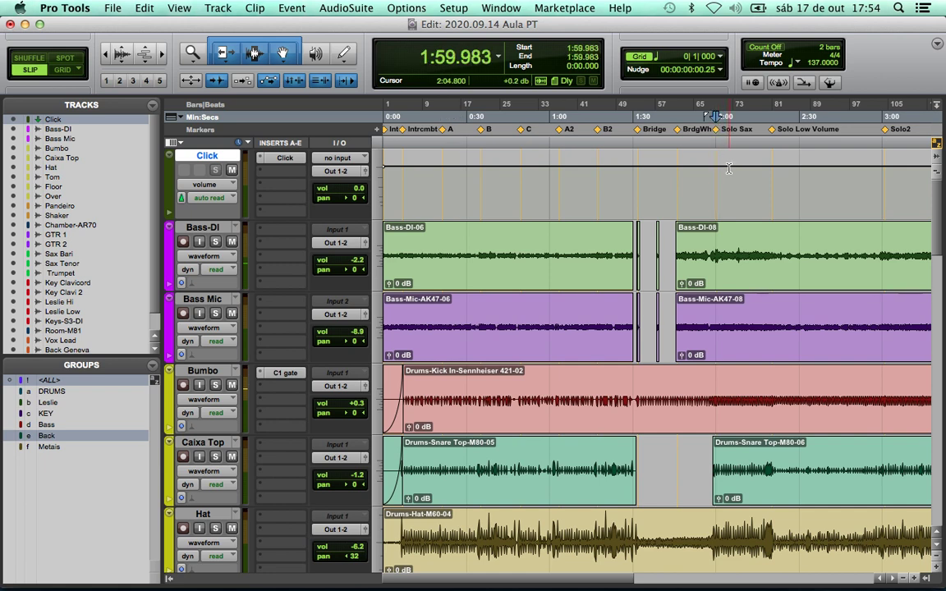
key("space")
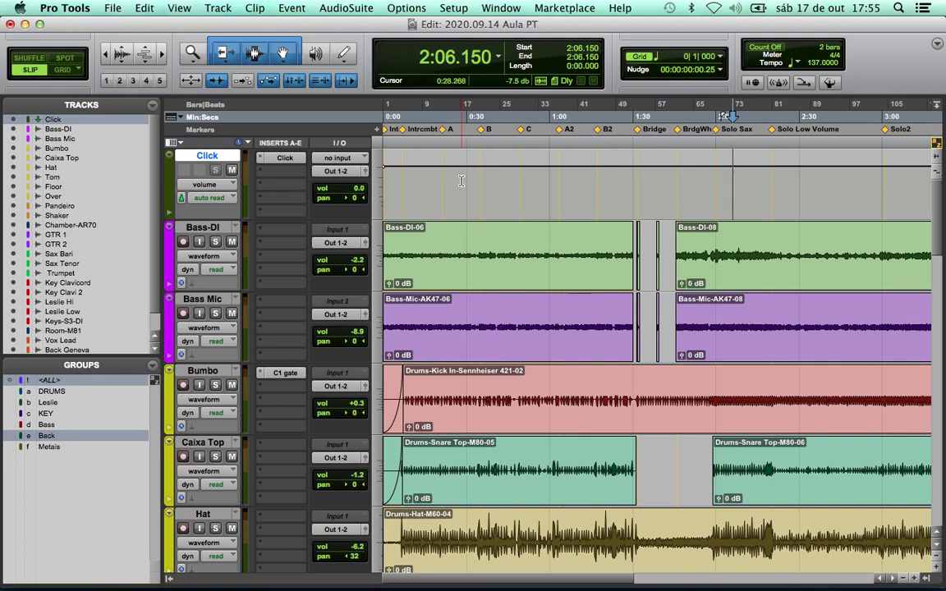
Open the Memory Locations window, place it over the track list and enlarge it to show all locations
left_click(501, 9)
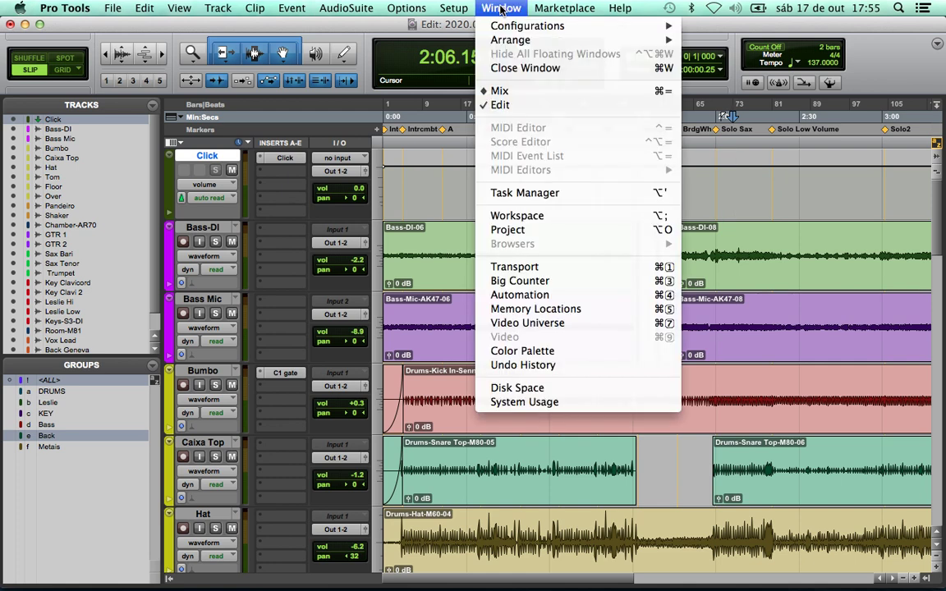
left_click(661, 310)
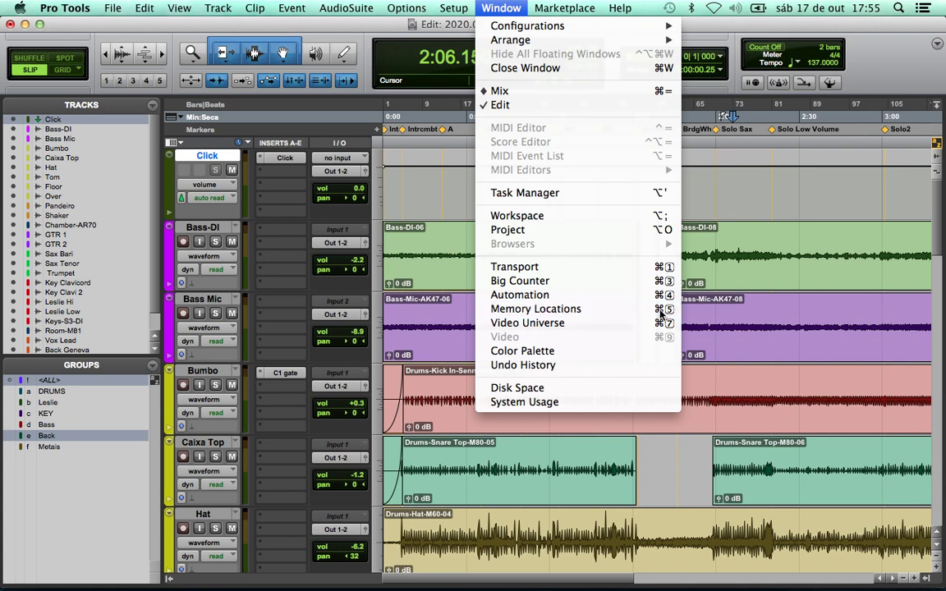
left_click_drag(141, 138, 159, 164)
left_click_drag(257, 390, 256, 445)
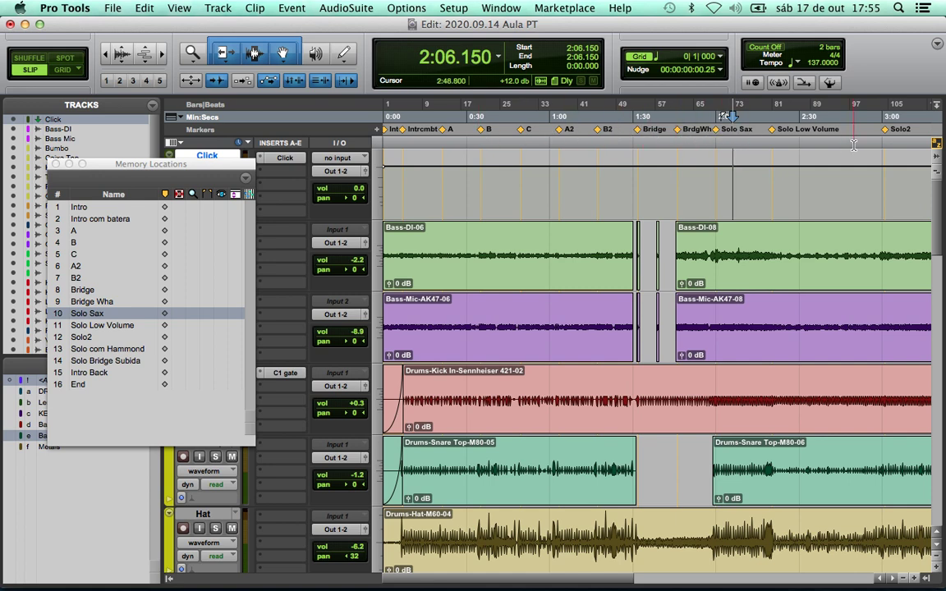
Recall the Bridge, B2, C and B memory locations from the list
left_click(78, 289)
left_click(78, 277)
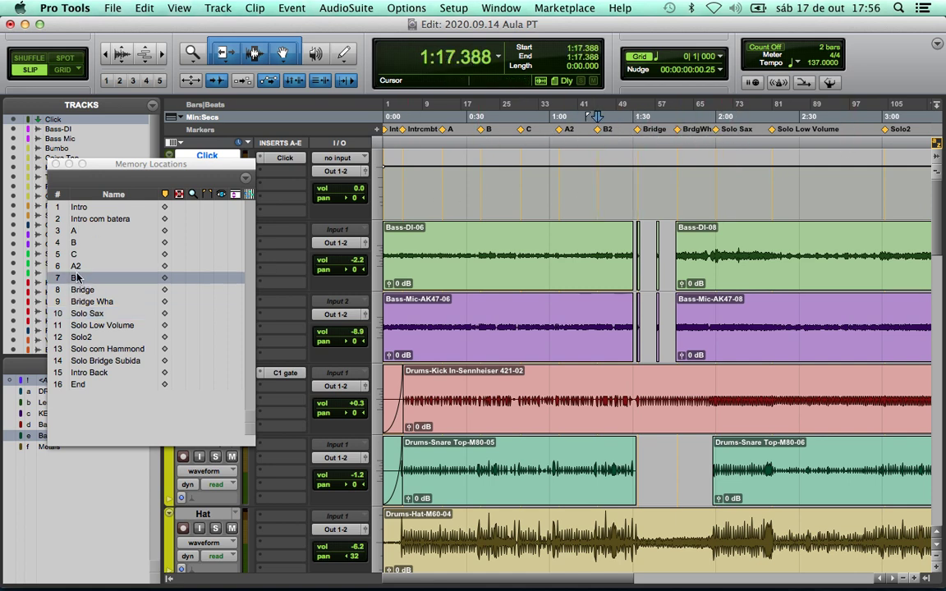
left_click(79, 253)
left_click(80, 242)
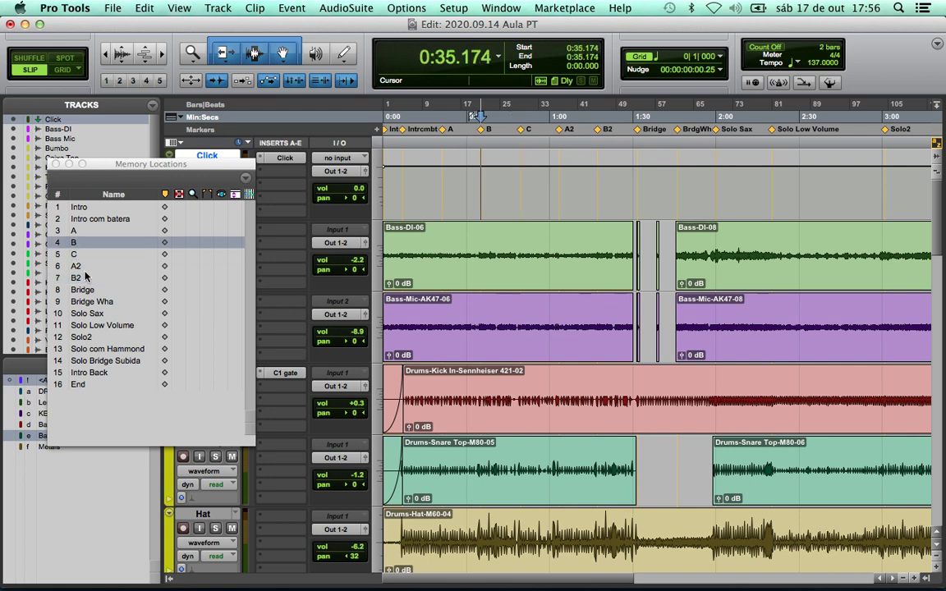
Play the session from the Solo2, Solo com Hammond and Intro com batera memory locations
left_click(82, 337)
key("space")
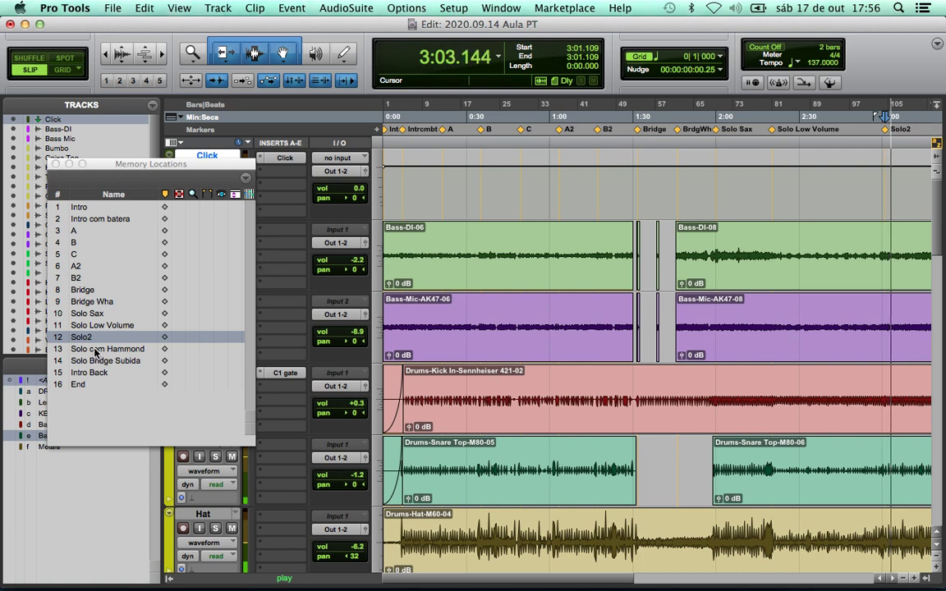
left_click(96, 351)
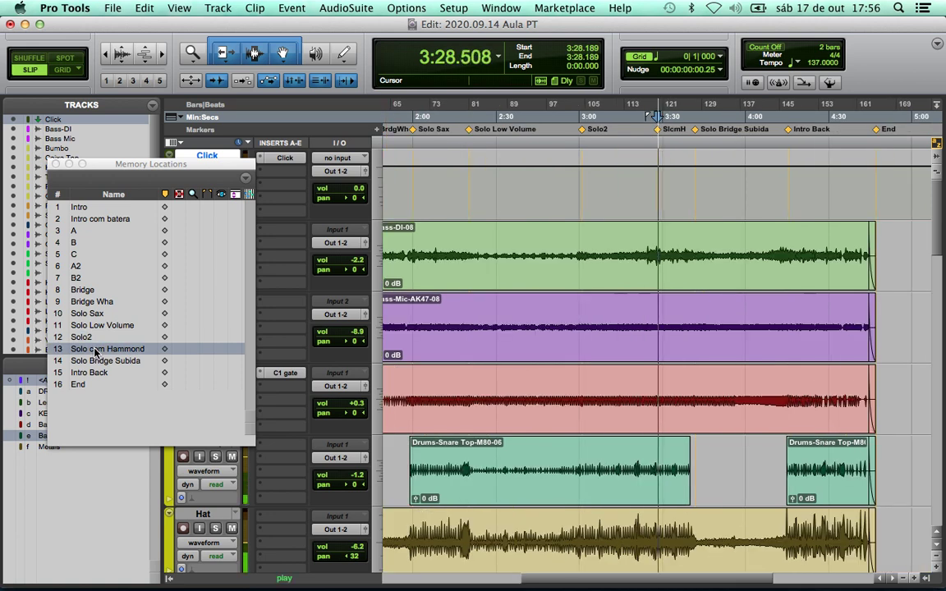
key("Return")
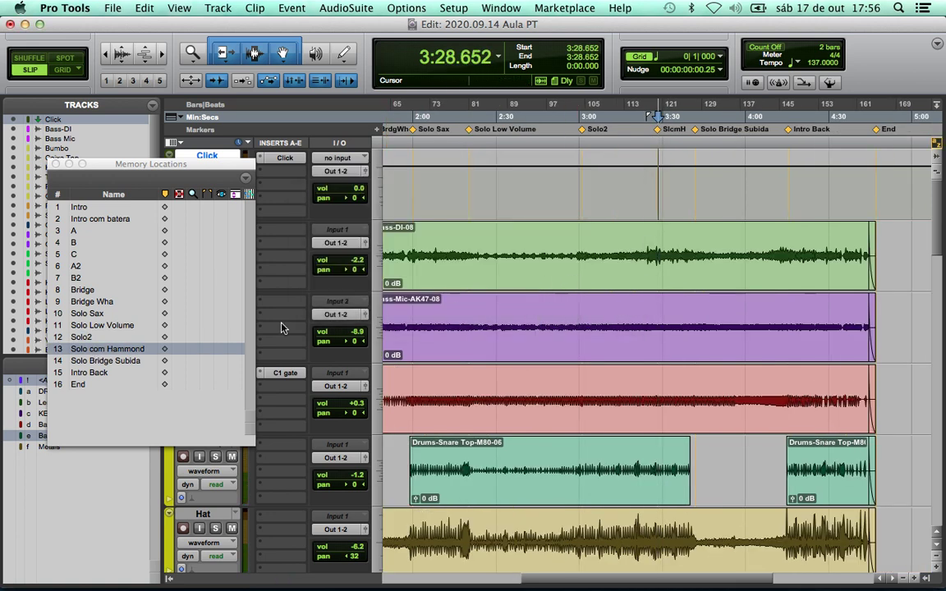
key("space")
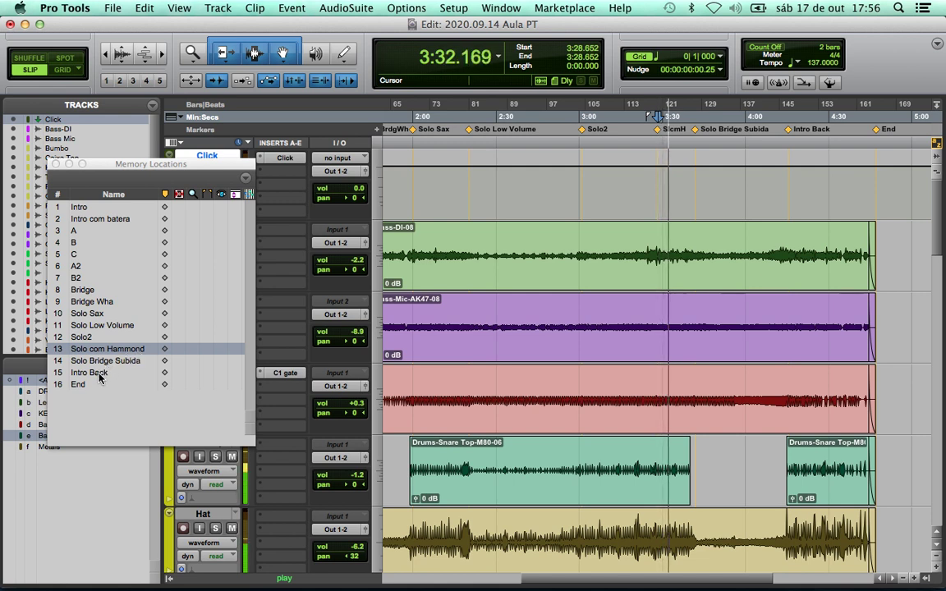
key("space")
left_click(82, 220)
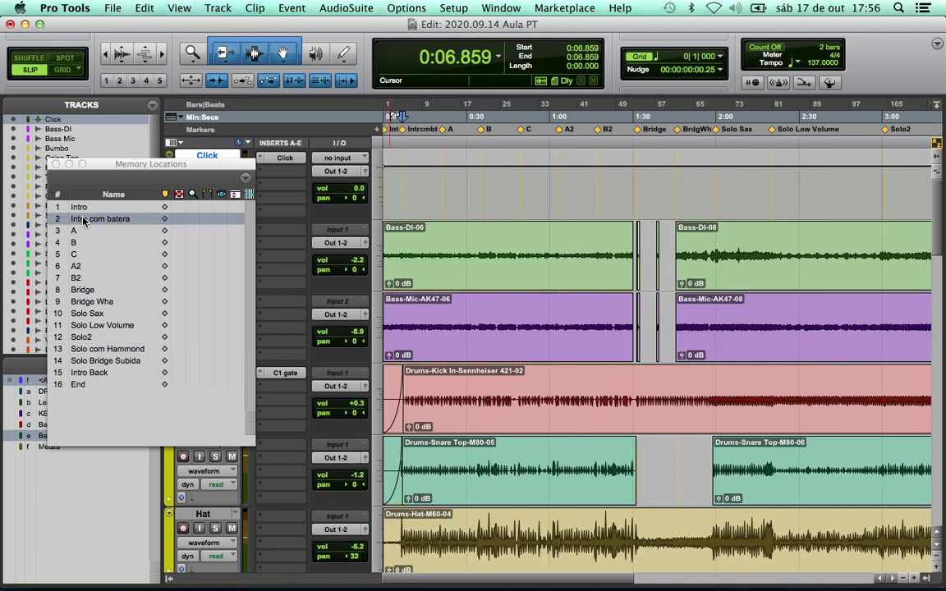
key("space")
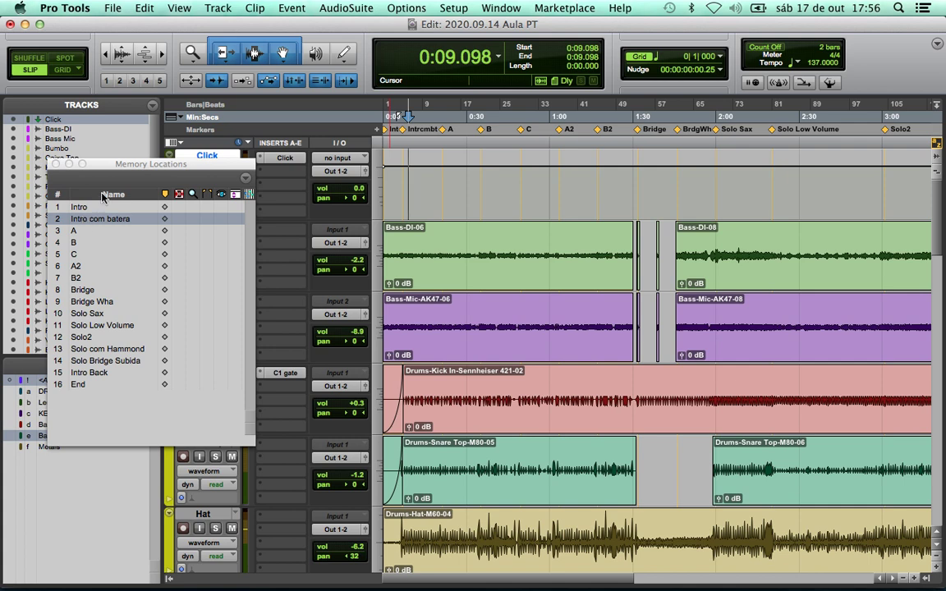
Reposition the Memory Locations window and zoom in closely on marker A in the timeline
left_click_drag(140, 168, 120, 204)
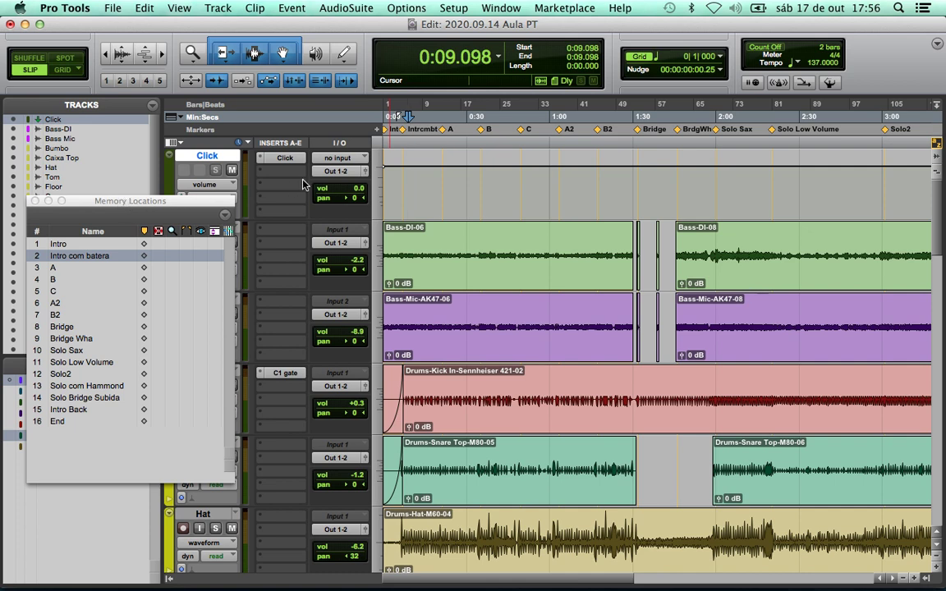
left_click(443, 130)
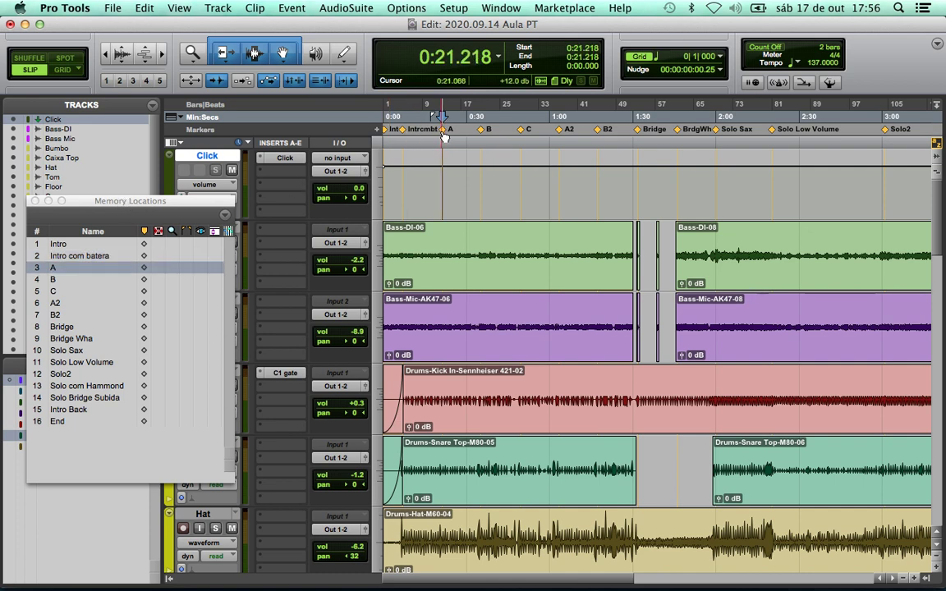
key("t")
key("t")
key("t")
key("t")
key("t")
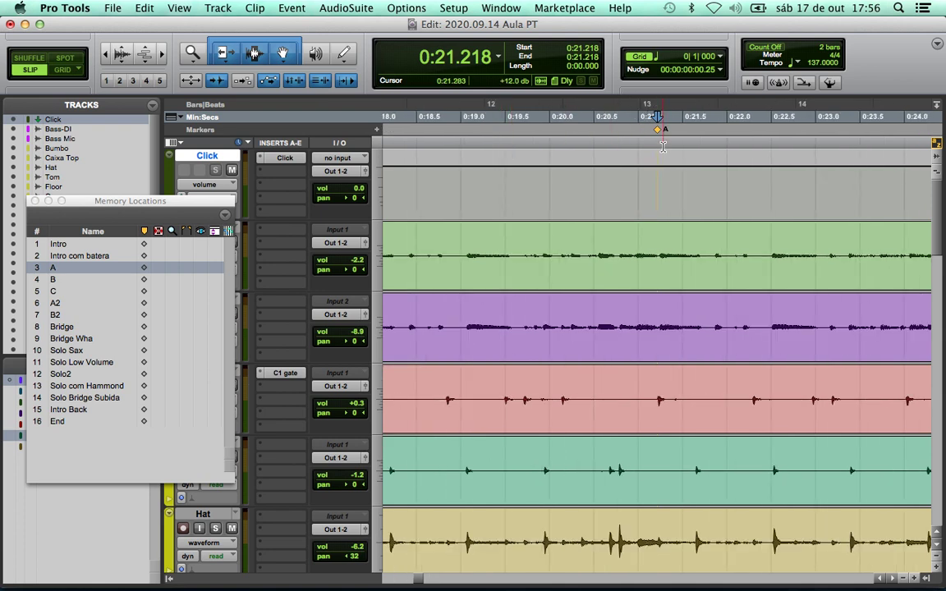
mouse_move(659, 132)
left_mouse_down()
mouse_move(639, 135)
mouse_move(693, 133)
mouse_move(637, 134)
mouse_move(661, 135)
left_mouse_up()
left_click(497, 56)
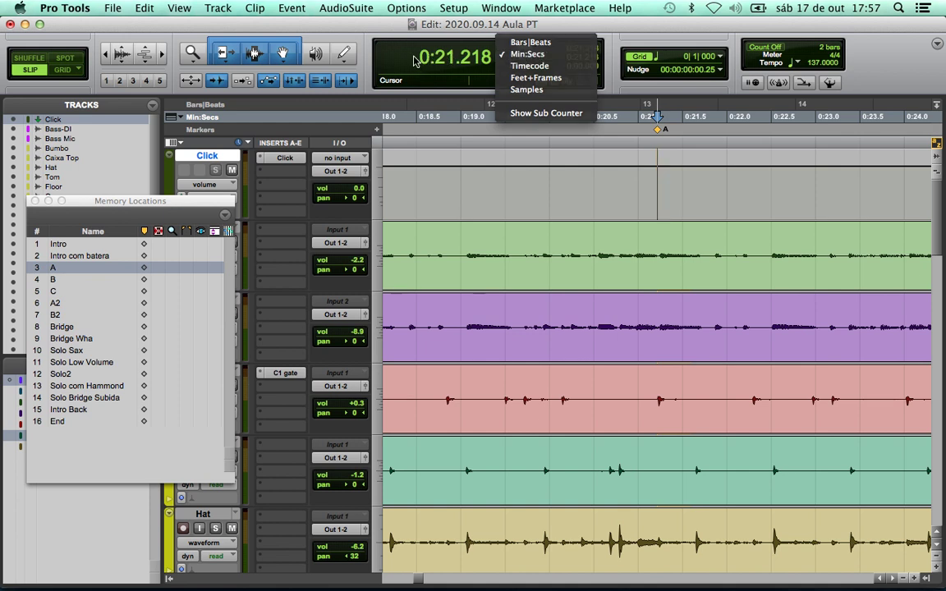
left_click(377, 58)
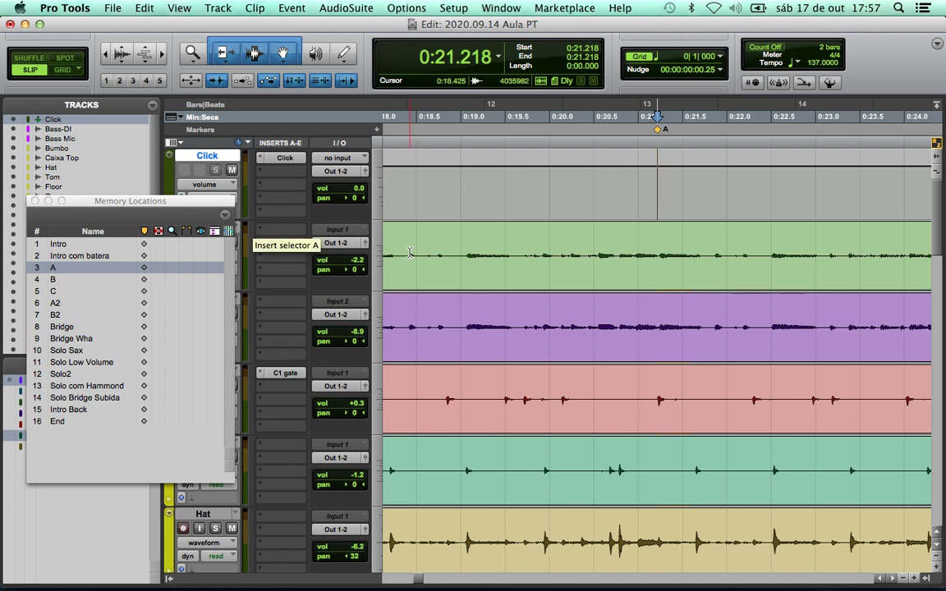
Try a session tempo of 150 BPM and restore it to 137 BPM
left_click(816, 63)
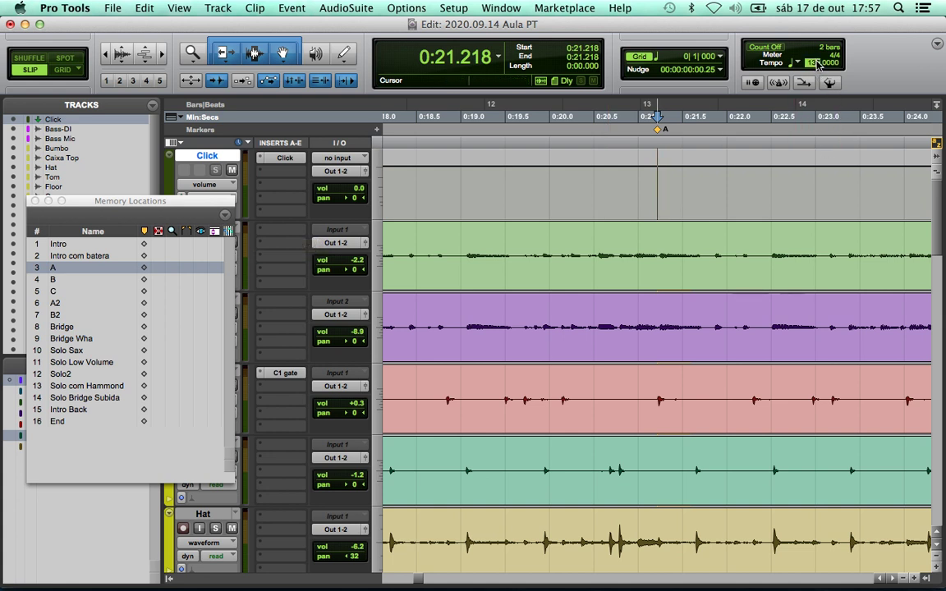
type("150")
key("Return")
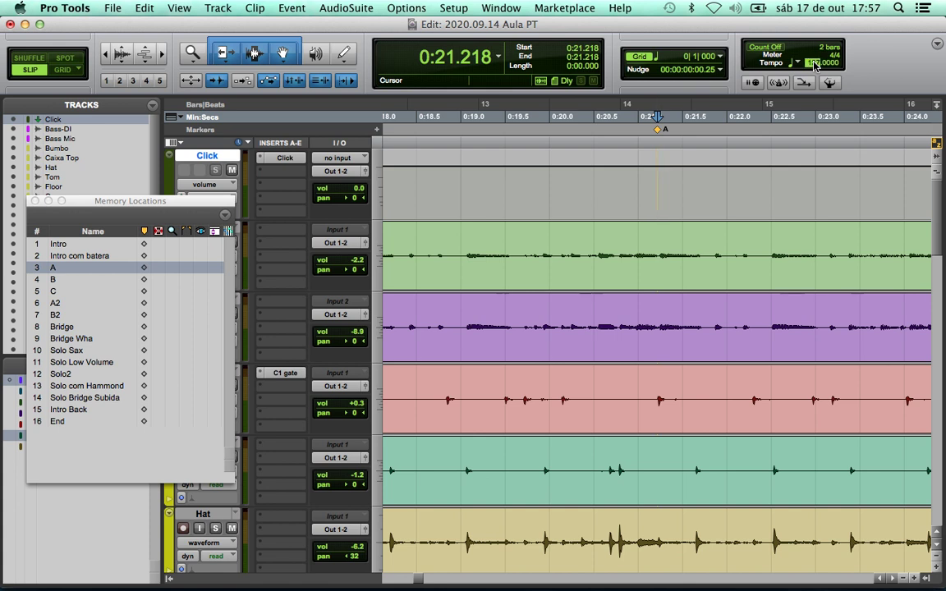
type("117")
key("Return")
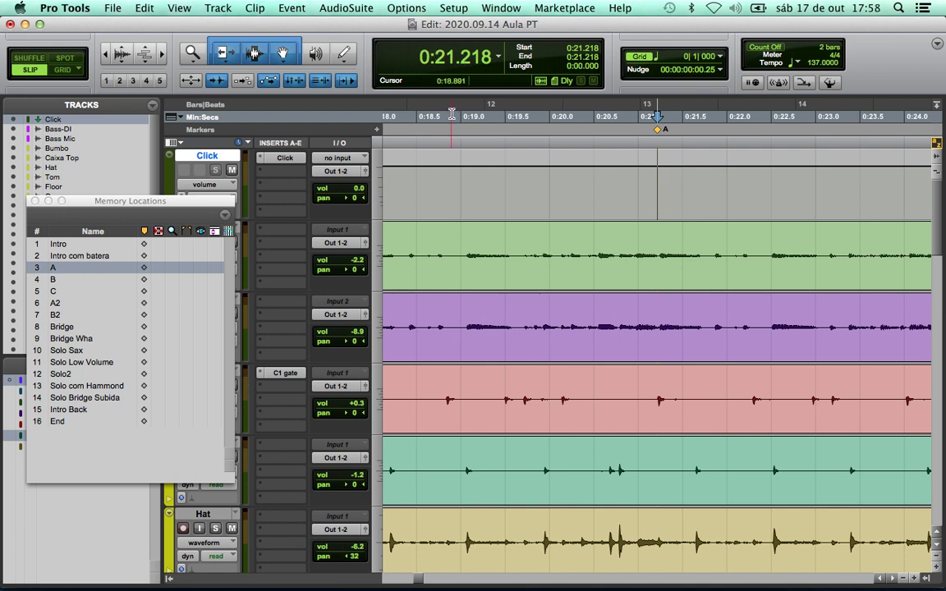
Switch the main counter to Bars|Beats and place the edit cursor at the start of bar 12
left_click(497, 57)
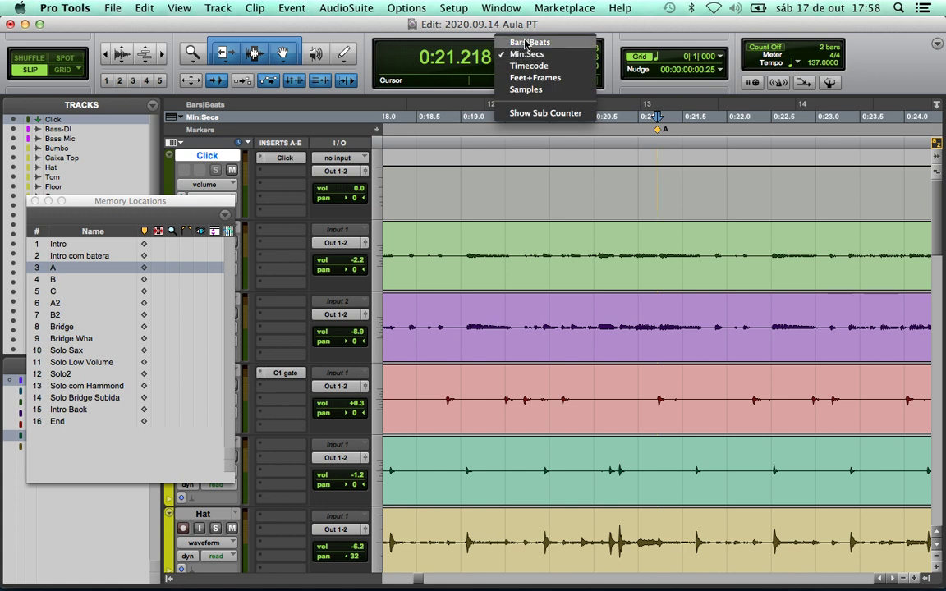
left_click(509, 42)
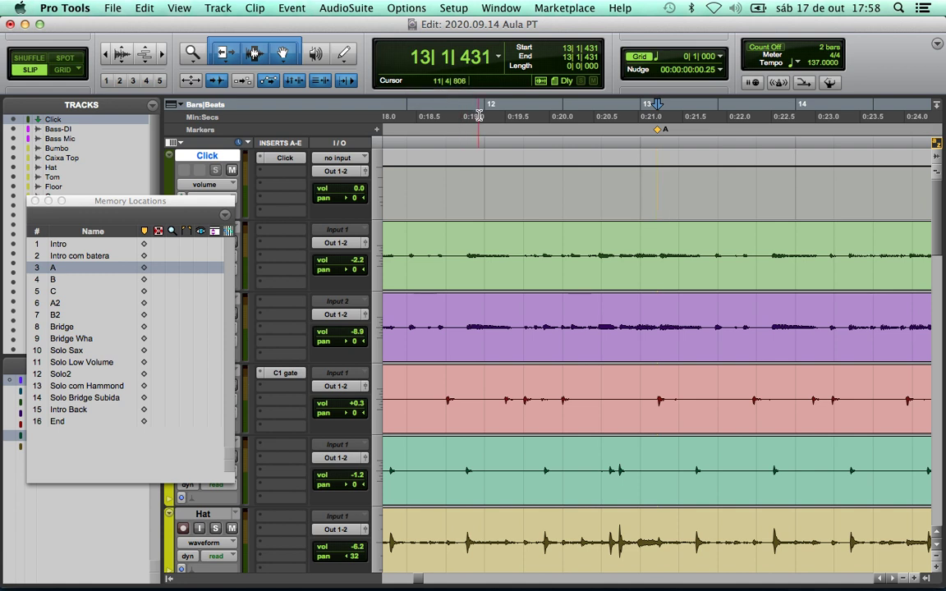
left_click(485, 192)
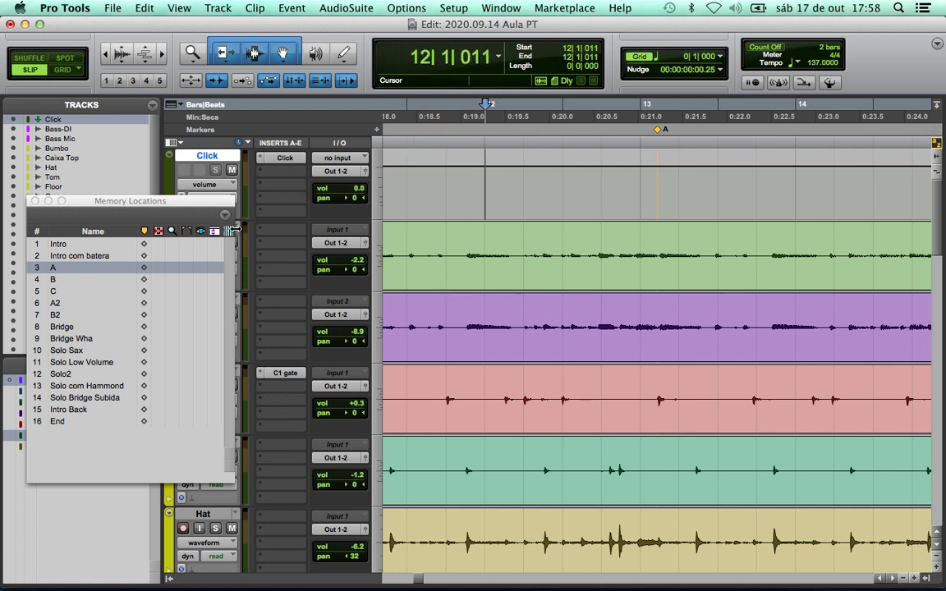
Create a memory location named "Teste Marker" at the edit cursor in bar 12, as a marker with Bar | Beat reference
left_click_drag(128, 204, 136, 182)
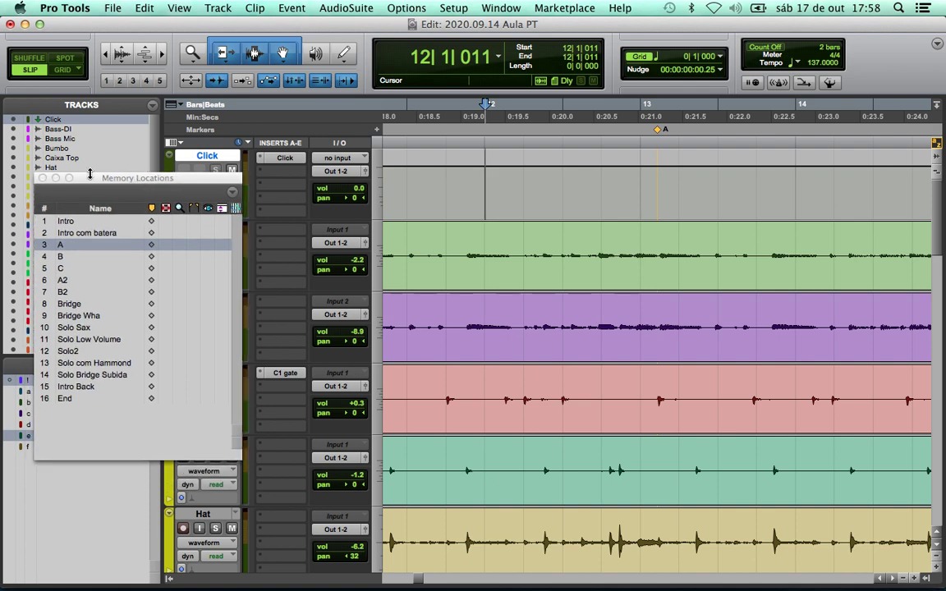
left_click(233, 194)
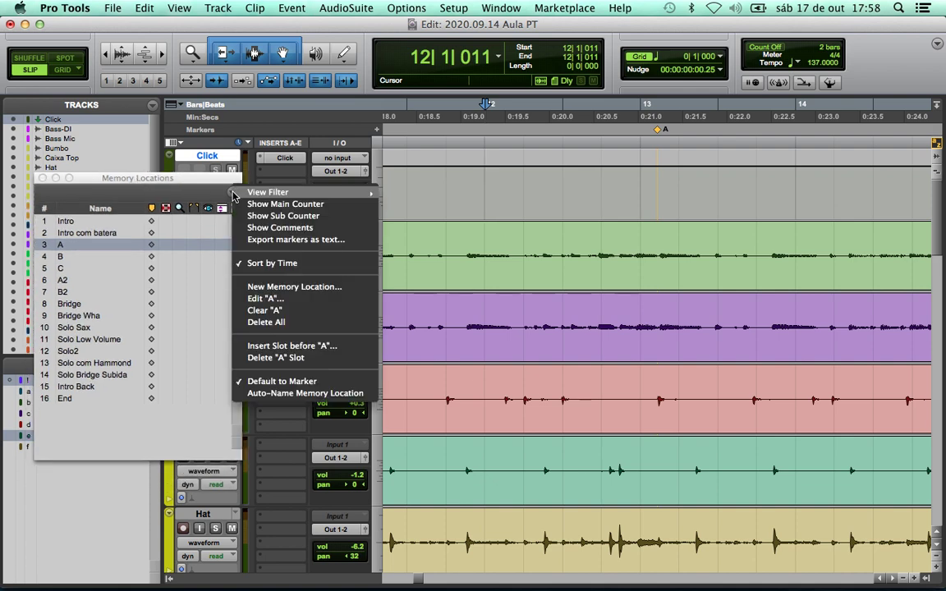
left_click(273, 288)
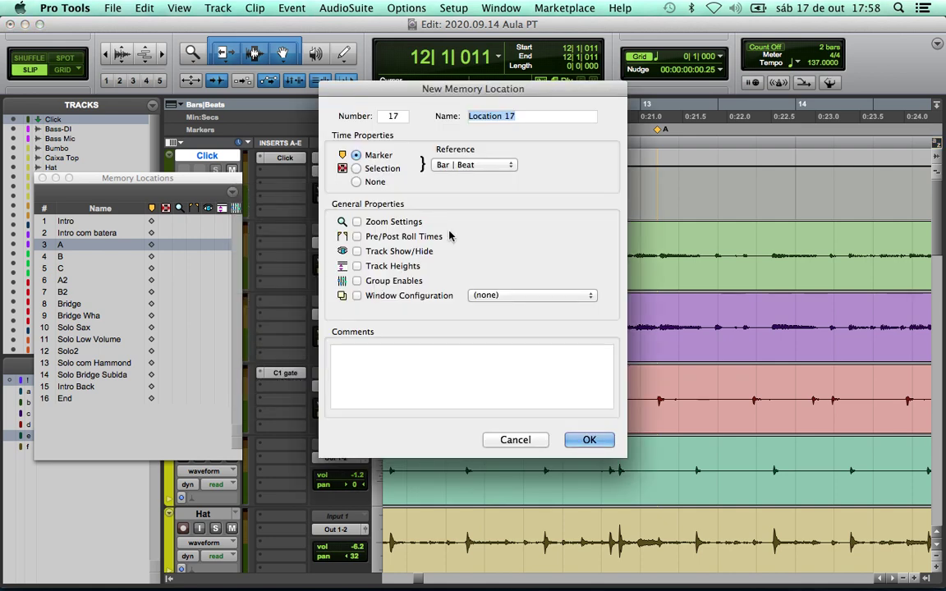
left_click_drag(532, 94, 803, 109)
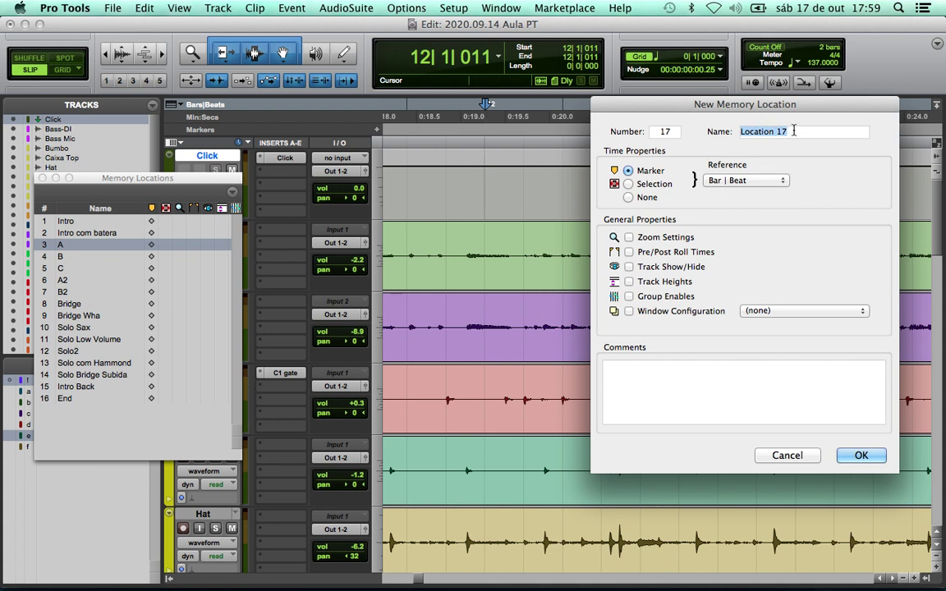
type("Teste Mark")
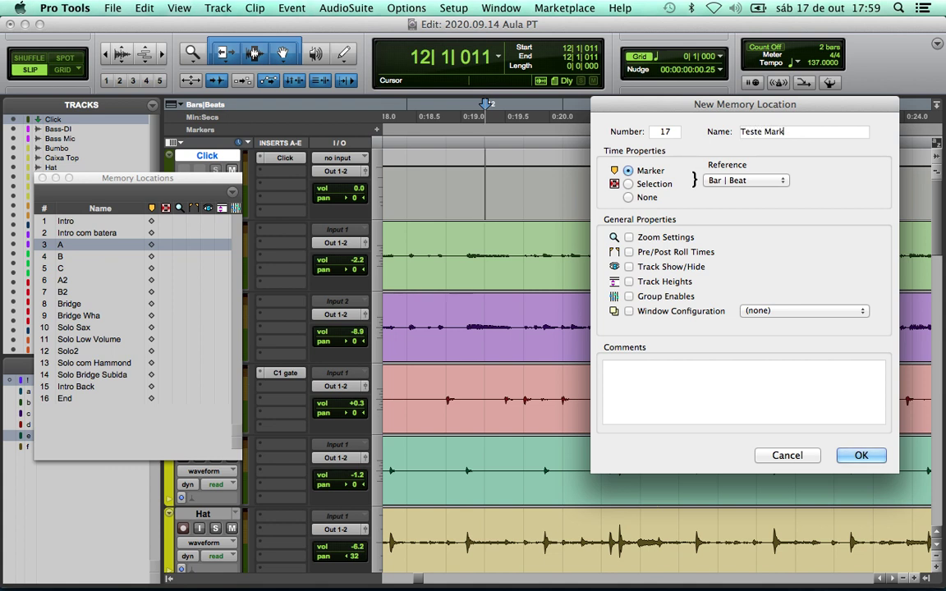
type("er")
left_click(854, 456)
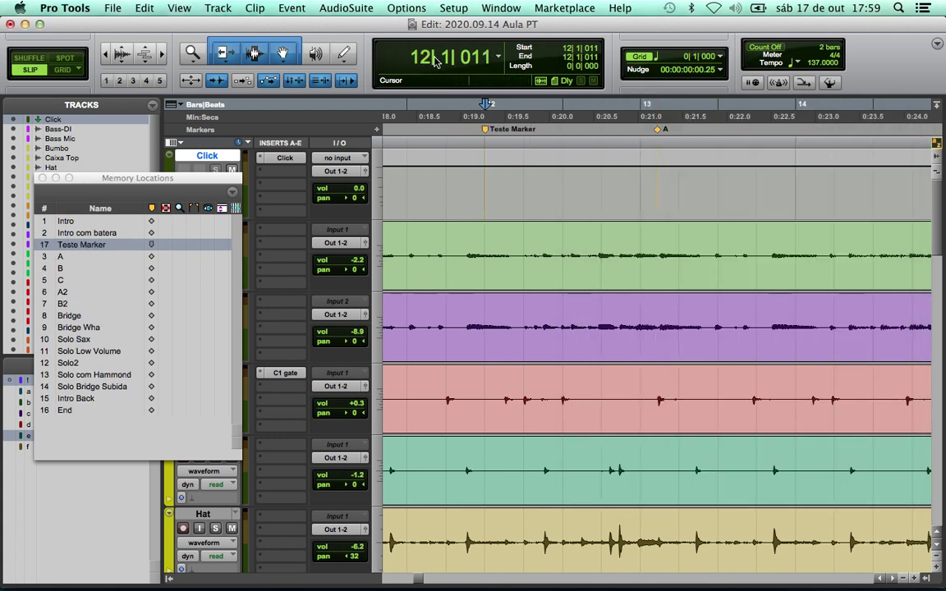
Set the session tempo to 120 BPM to test how markers with different references respond
left_click(813, 64)
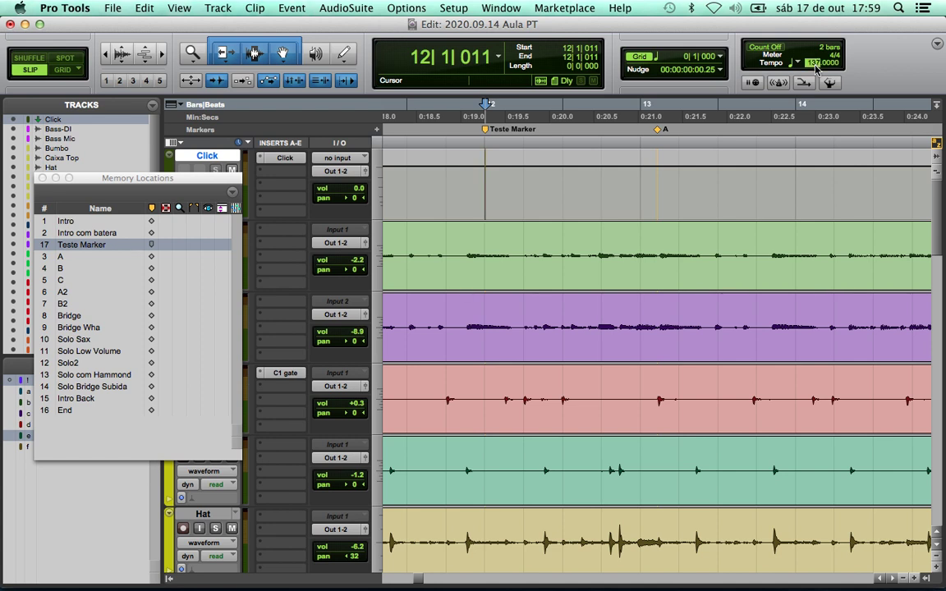
type("120")
left_click(498, 60)
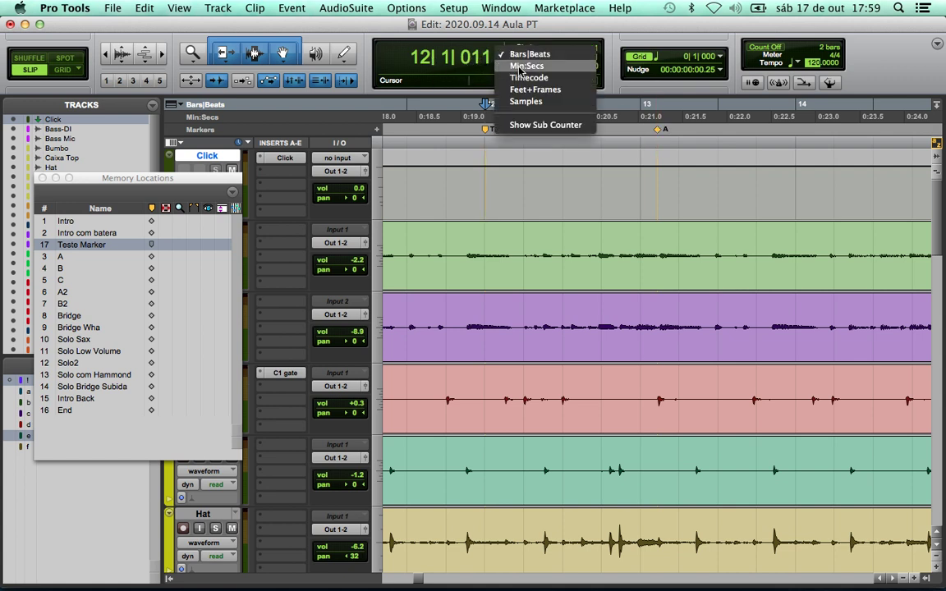
left_click(491, 43)
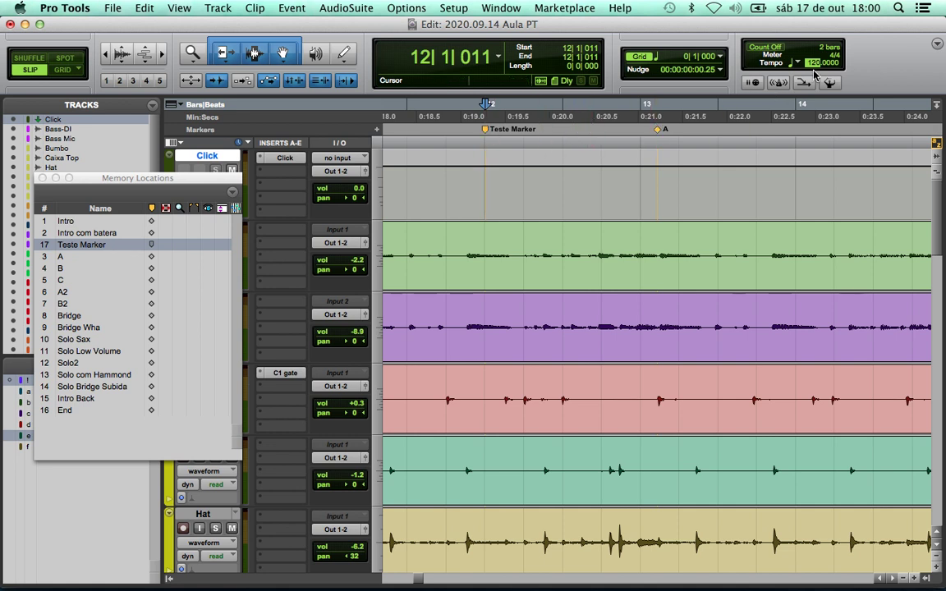
key("Return")
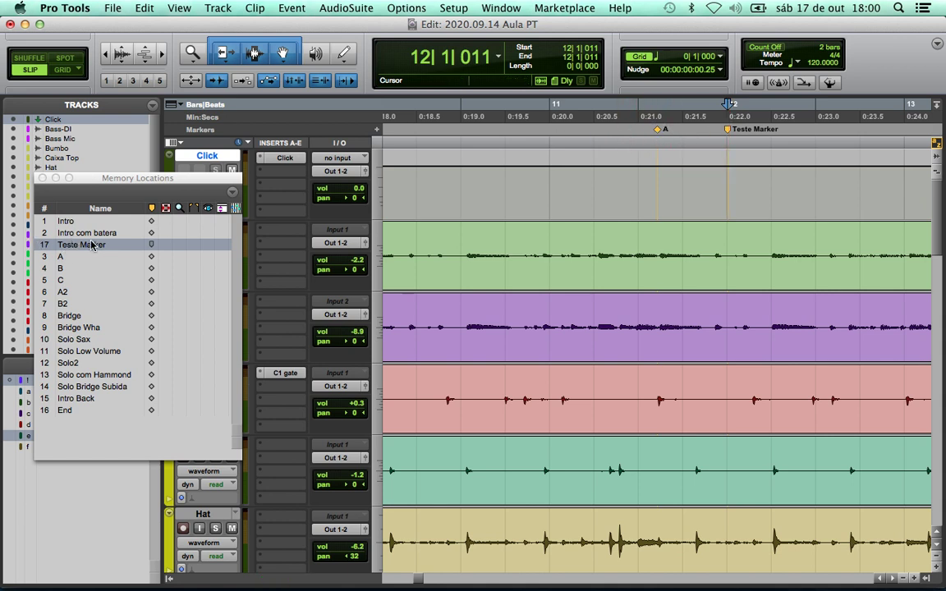
Inspect the time reference settings of memory locations A and Teste Marker without changing them
double_click(60, 257)
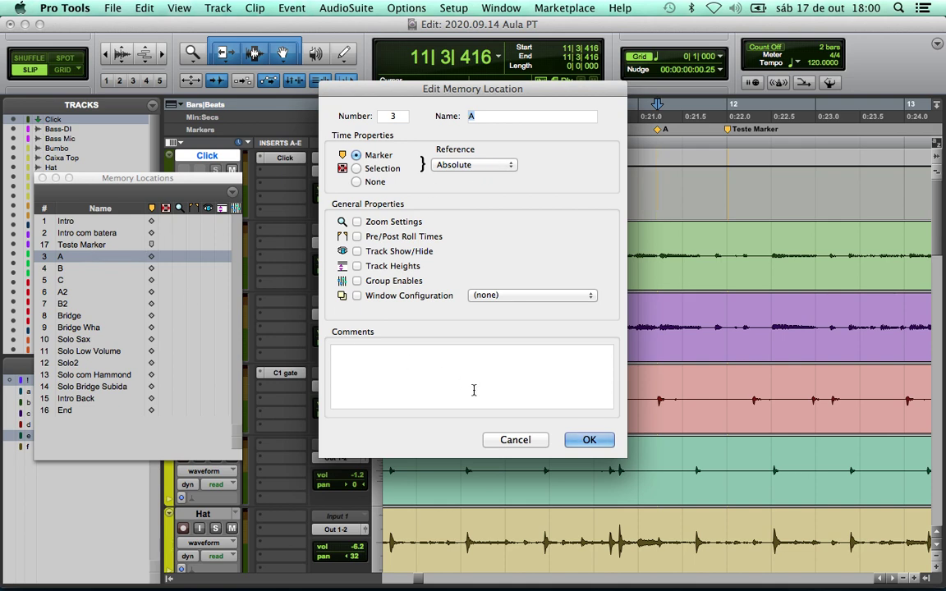
left_click(519, 441)
double_click(95, 245)
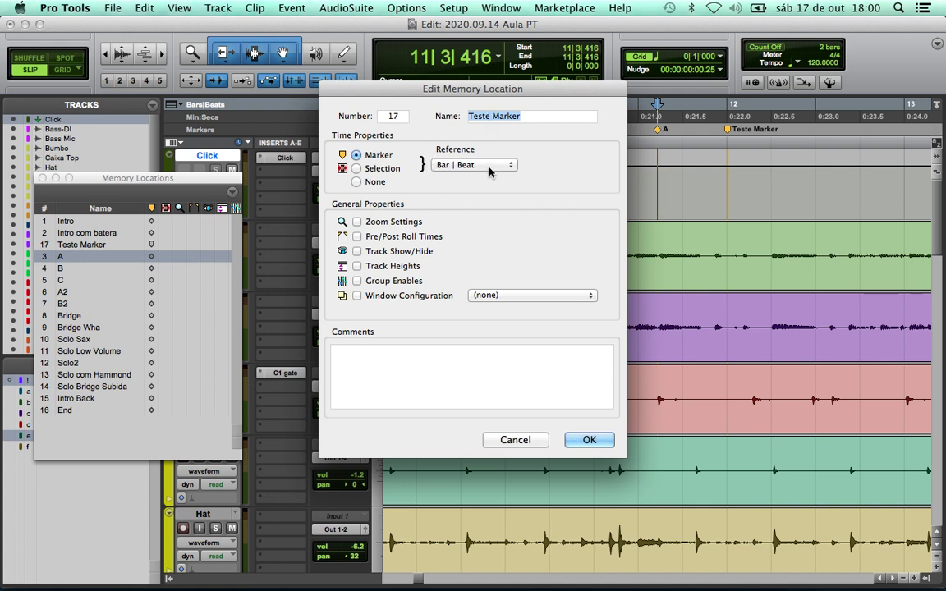
left_click(517, 440)
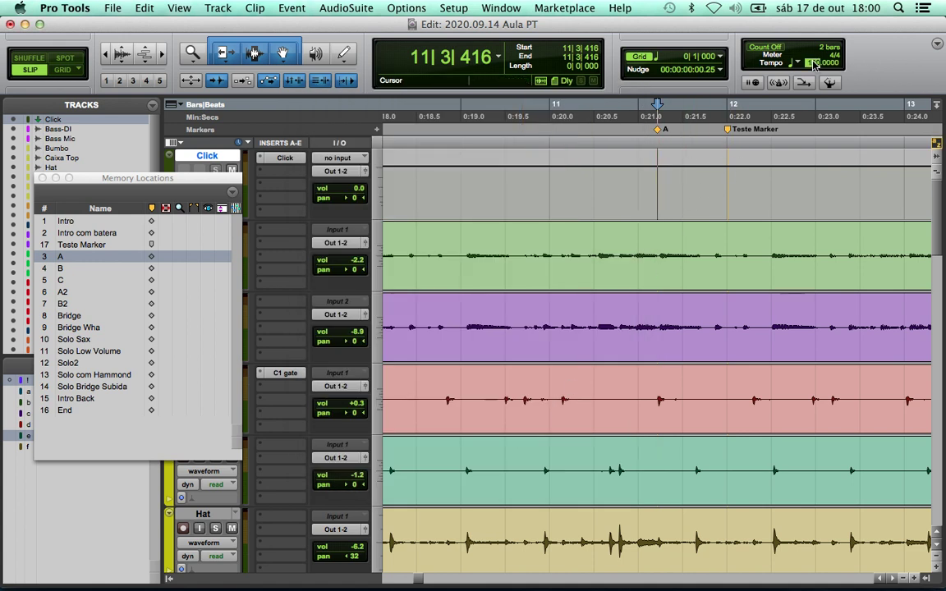
Restore the session tempo to 137 BPM and try the main counter in Min:Secs before returning it to Bars|Beats
key("Return")
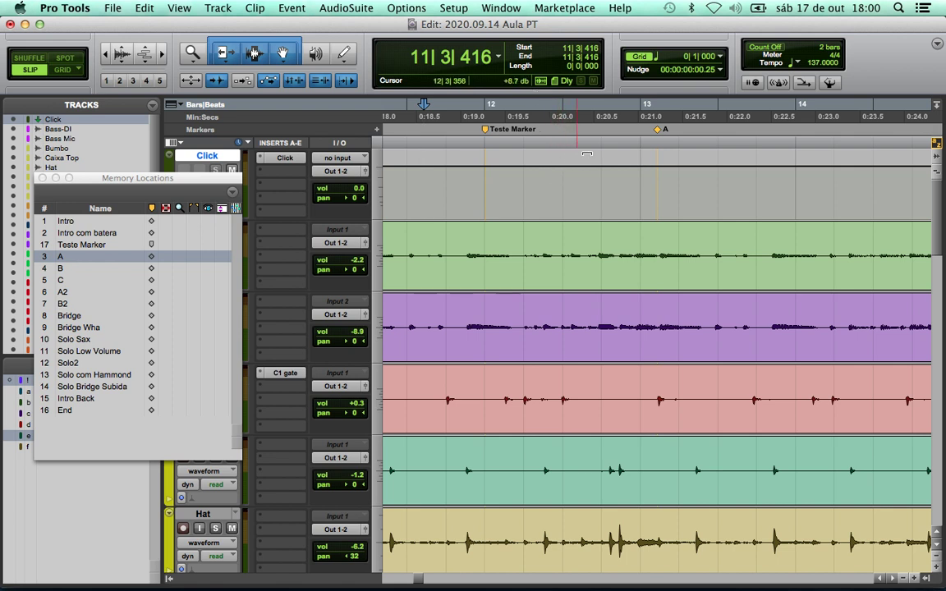
left_click(498, 56)
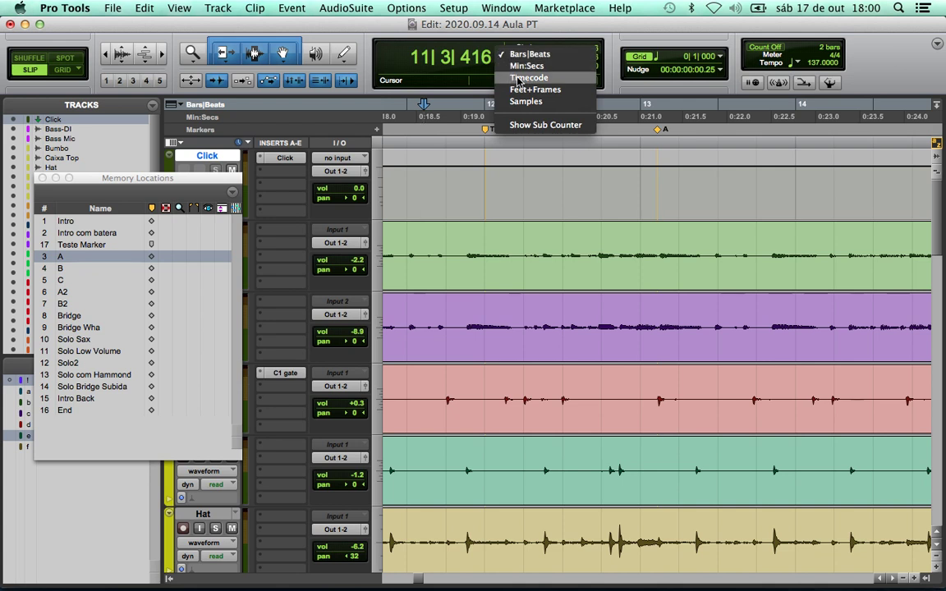
left_click(524, 66)
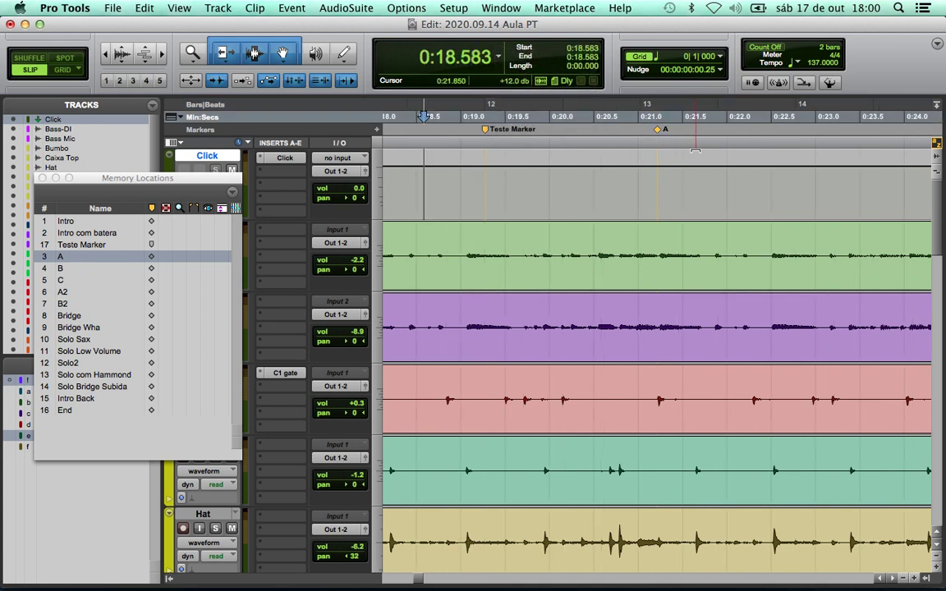
left_click(500, 60)
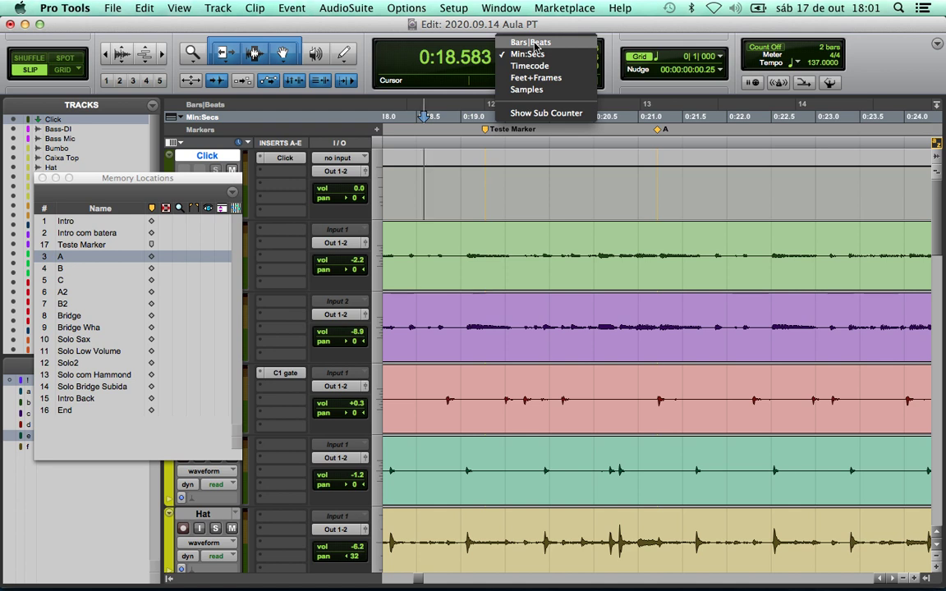
left_click(532, 43)
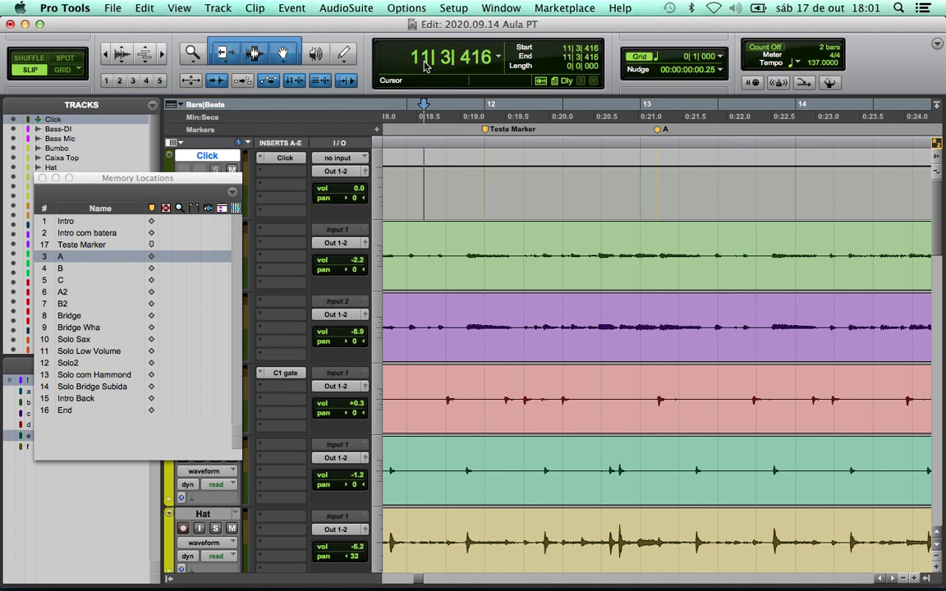
left_click(498, 56)
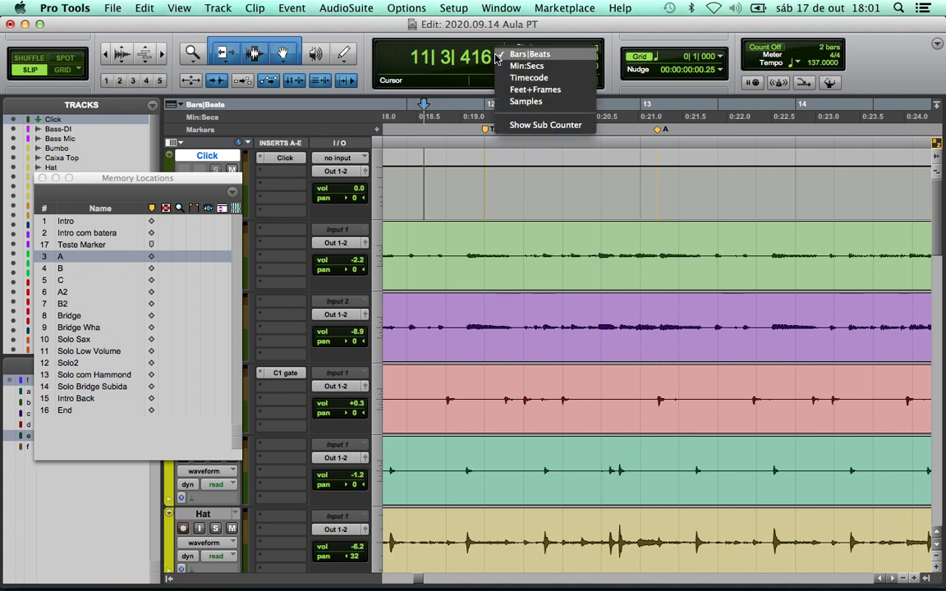
left_click(488, 62)
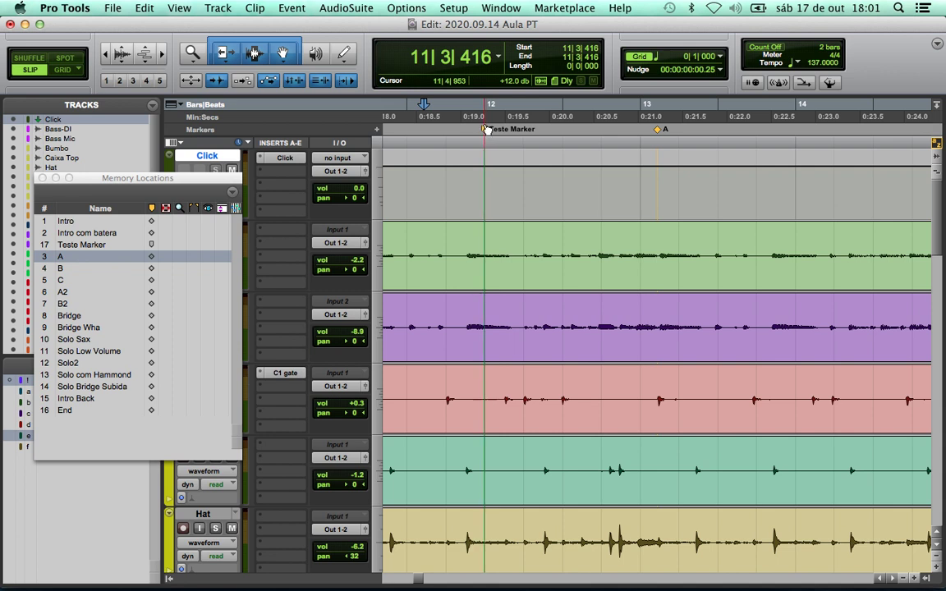
Try removing Teste Marker by pulling it off the Markers ruler, and undo the removal
left_click_drag(488, 133, 486, 105)
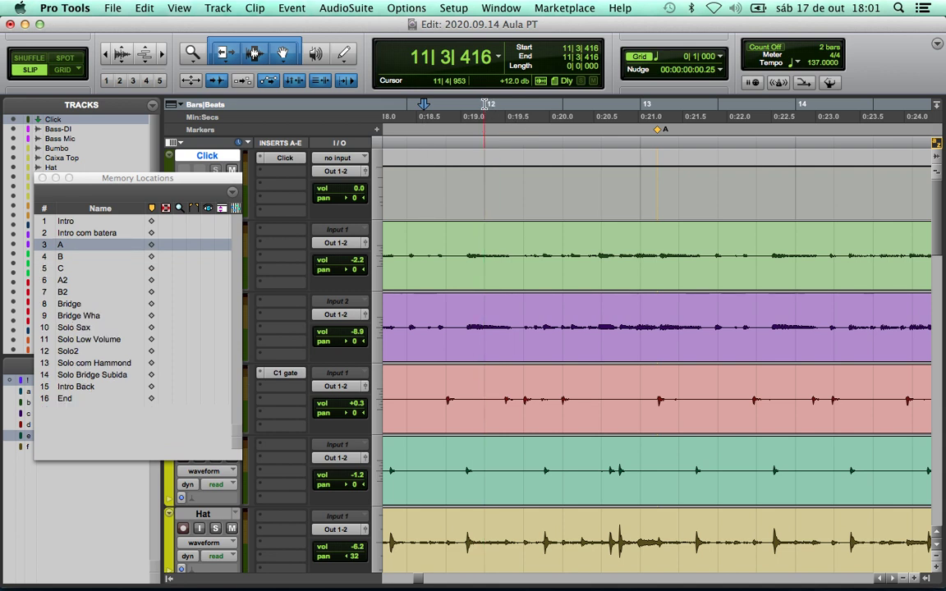
key("super+z")
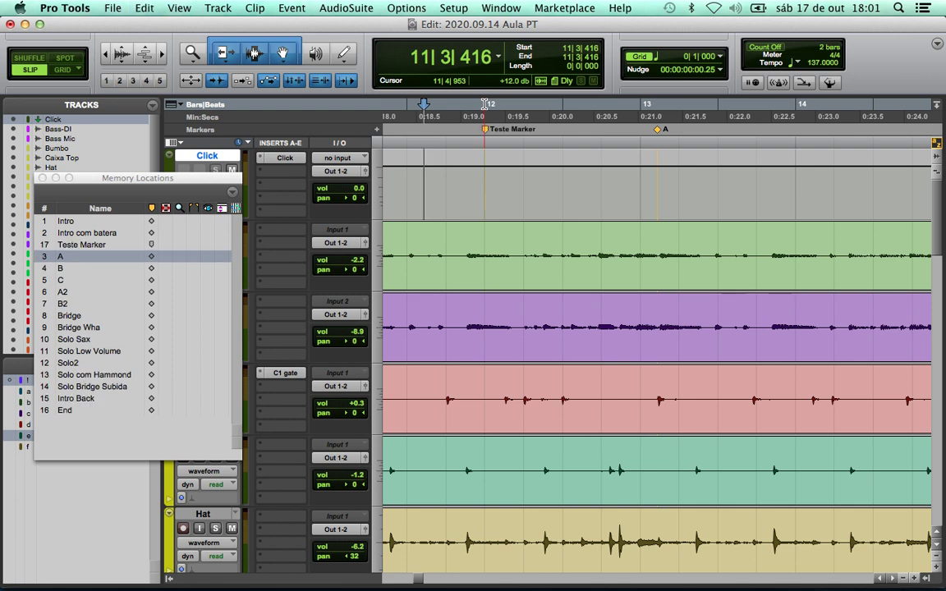
Recall the Teste Marker memory location and delete its slot from the Memory Locations list
left_click(81, 245)
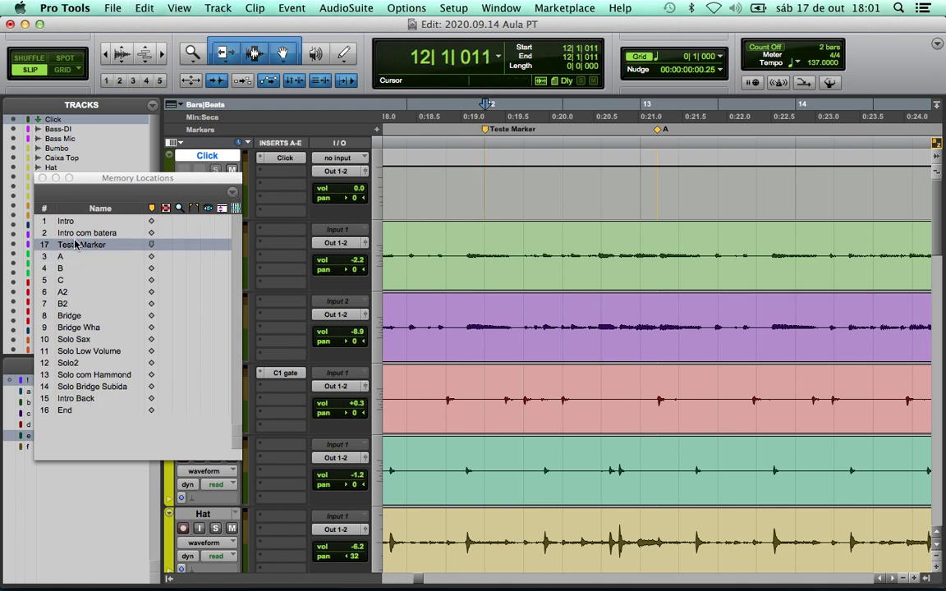
left_click(232, 191)
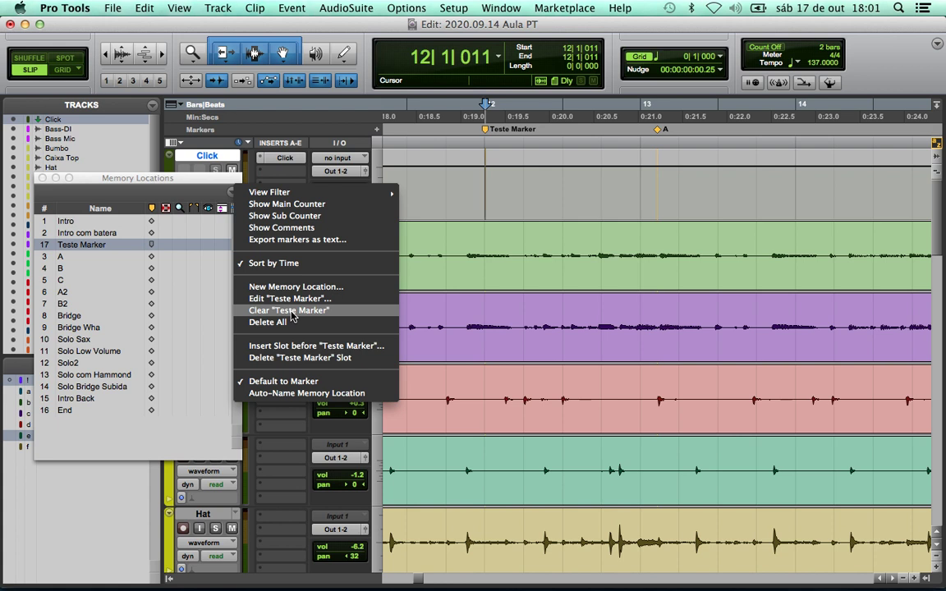
left_click(269, 358)
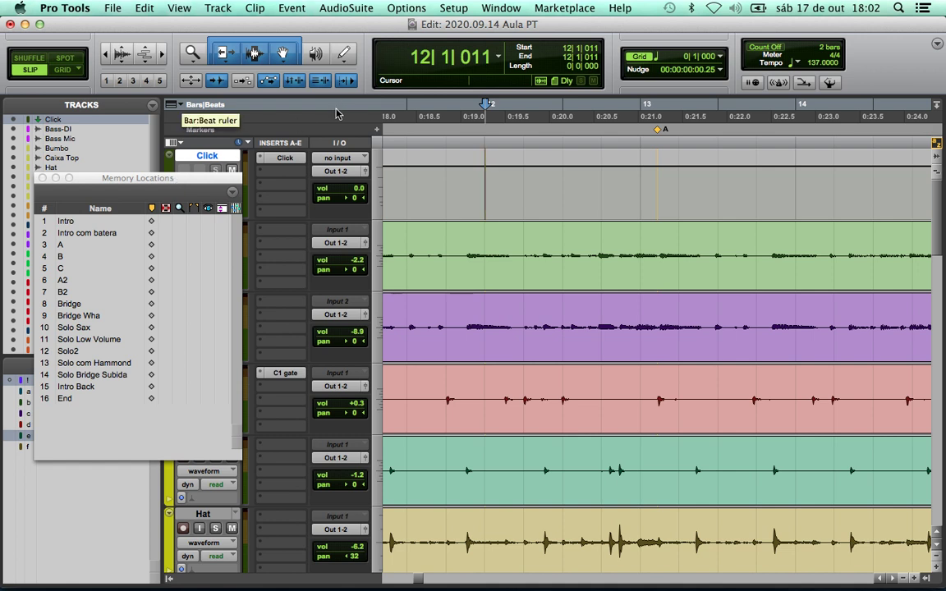
left_click(232, 191)
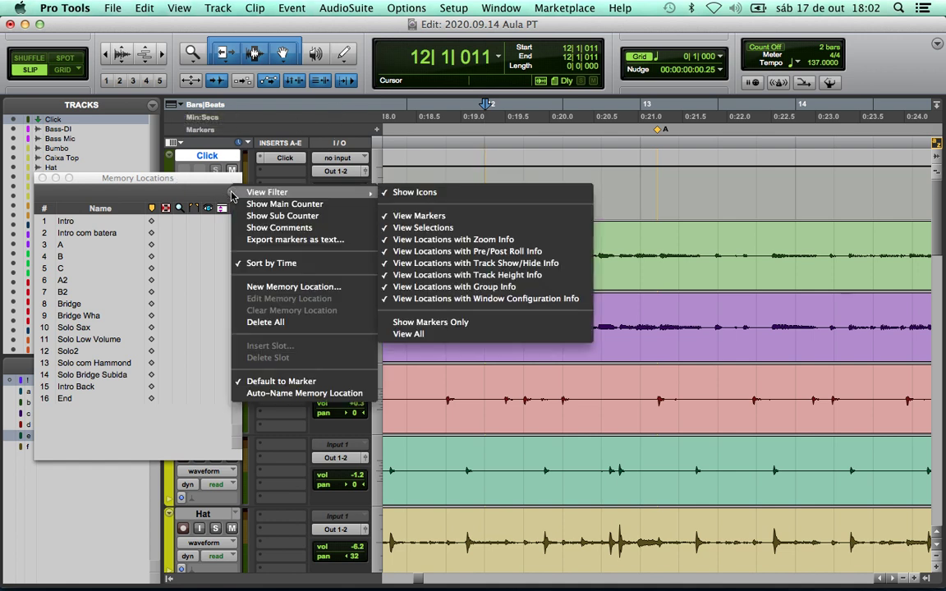
left_click(212, 191)
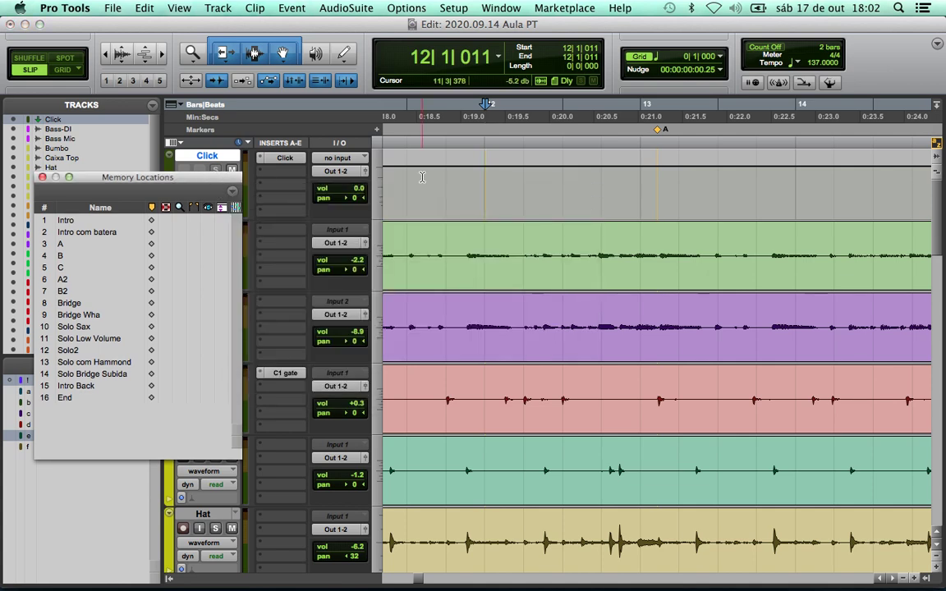
Zoom the timeline out to show the song's sections from Intro to Solo2 and close the Memory Locations window
left_click(462, 237)
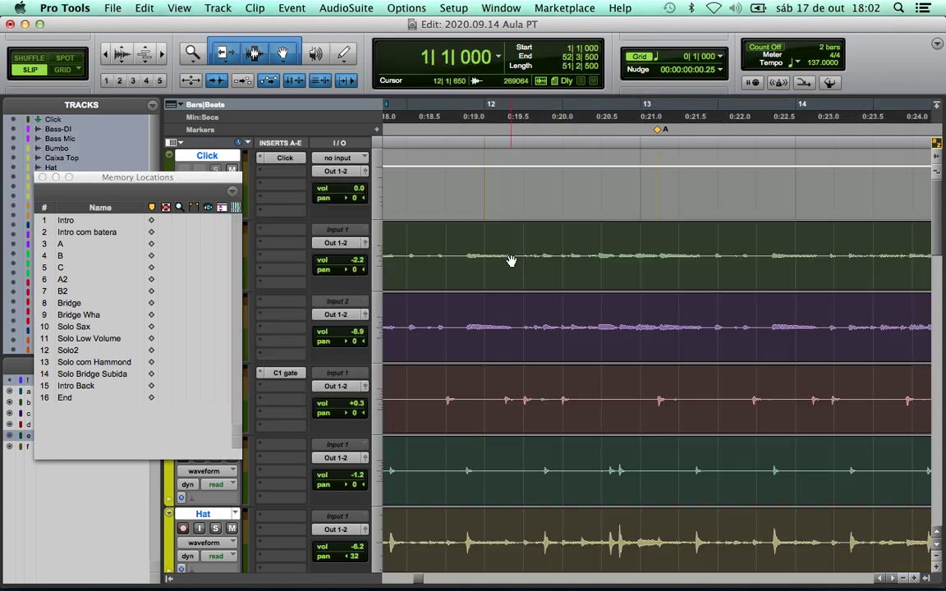
left_click(527, 257)
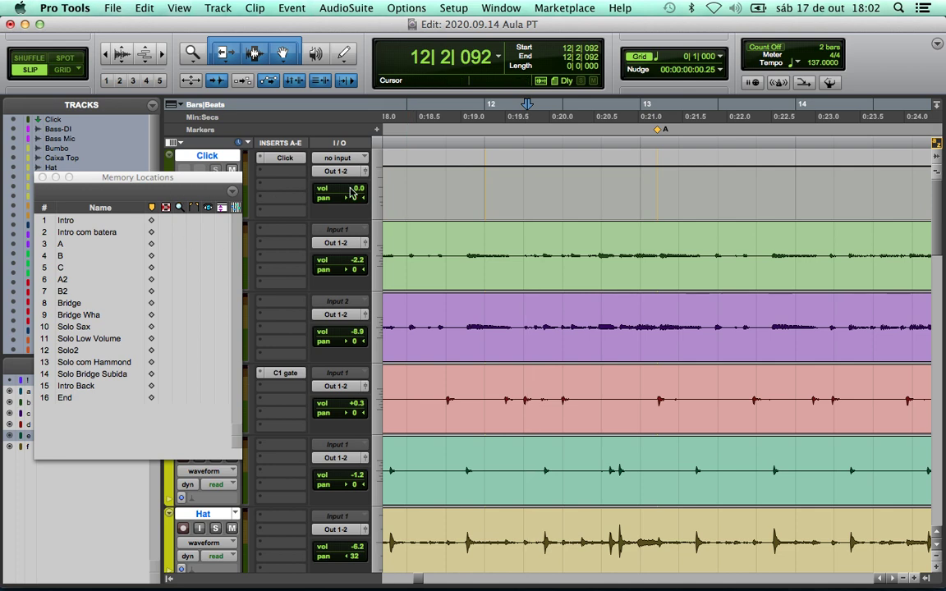
key("r")
key("r")
key("r")
key("r")
key("r")
key("r")
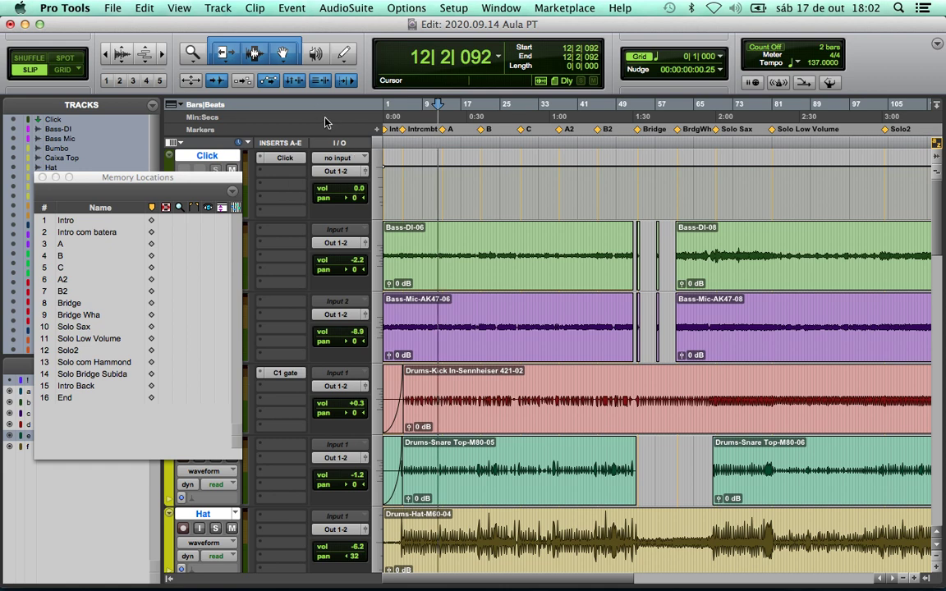
left_click(42, 178)
Hide the Markers ruler from the timeline and show it again
left_click(182, 106)
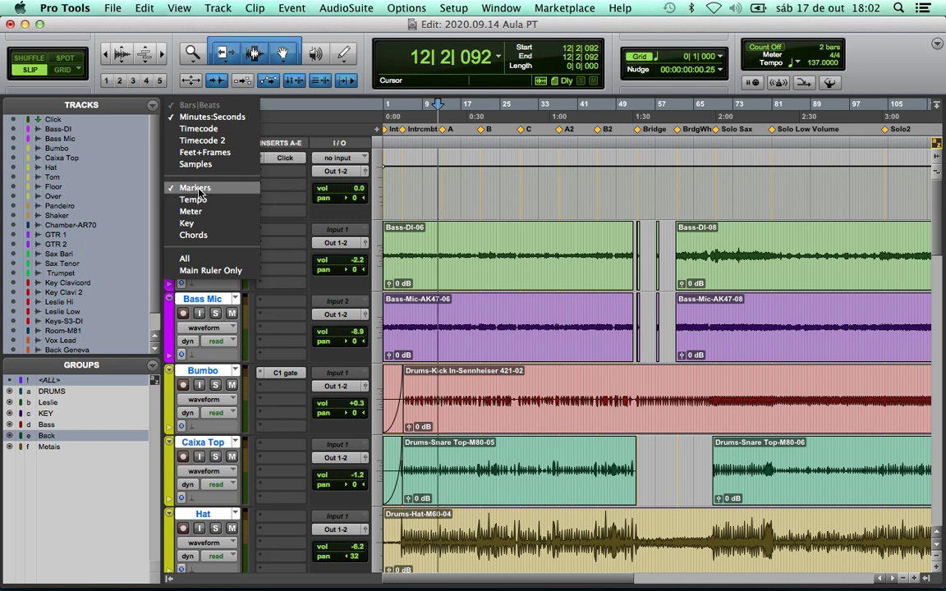
left_click(424, 176)
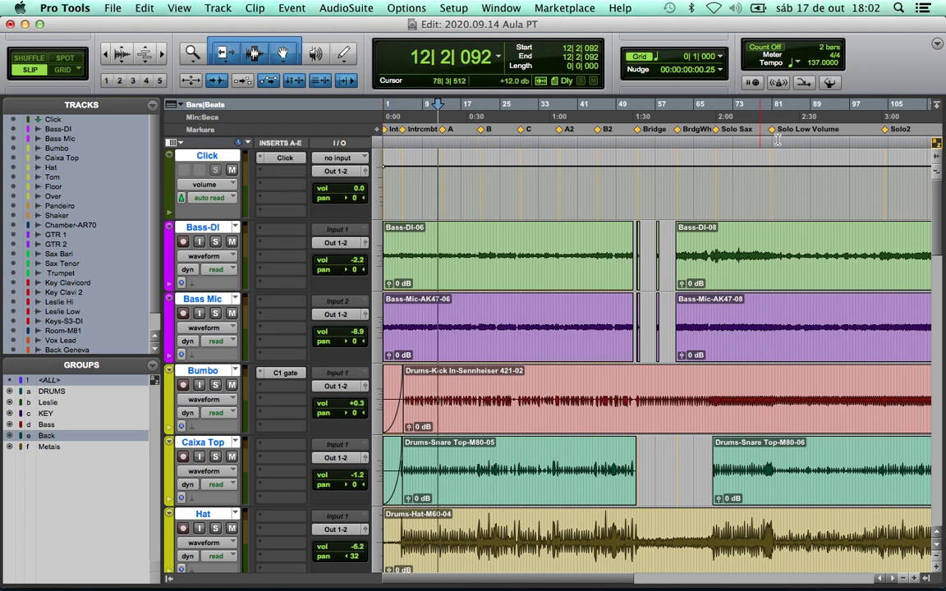
left_click(169, 104)
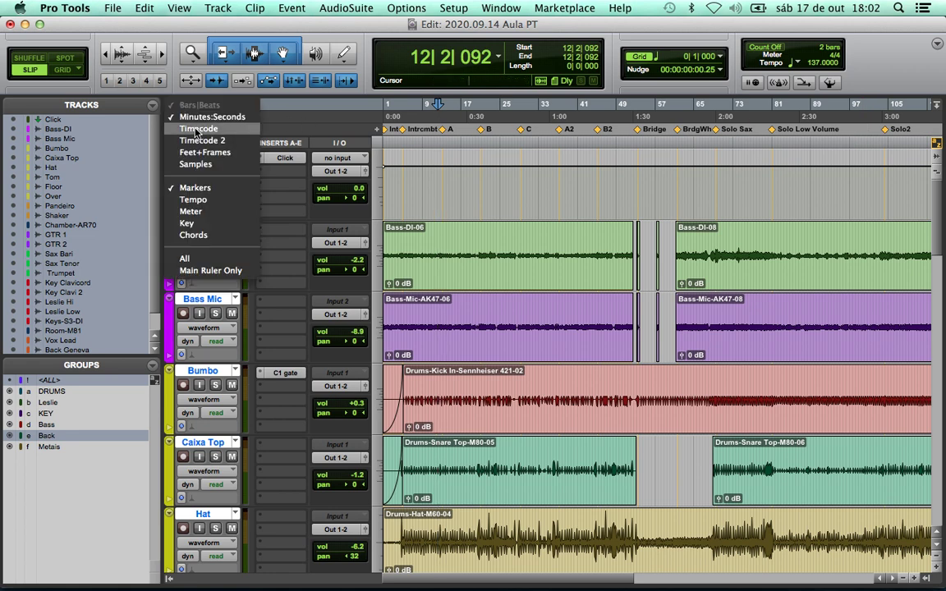
left_click(191, 187)
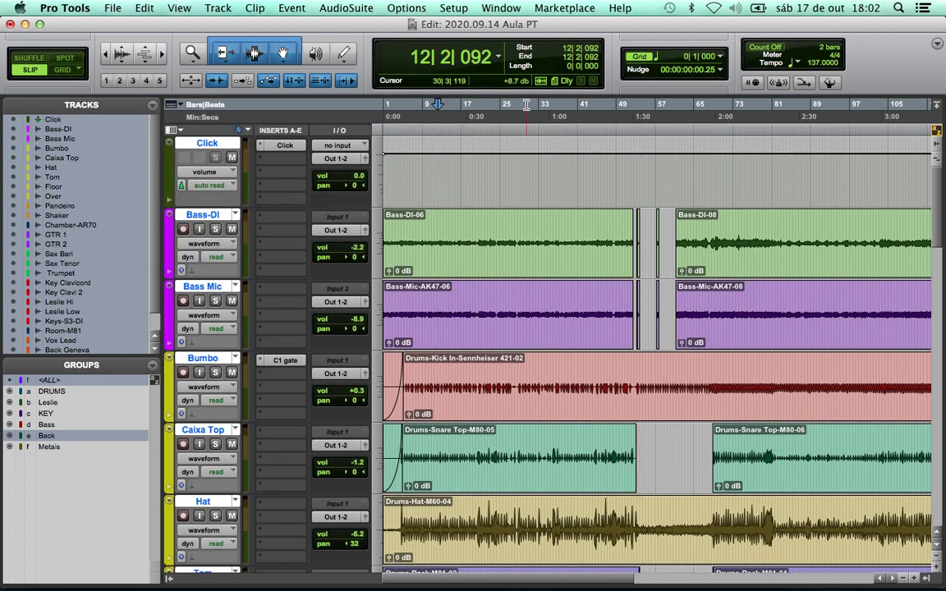
left_click(181, 107)
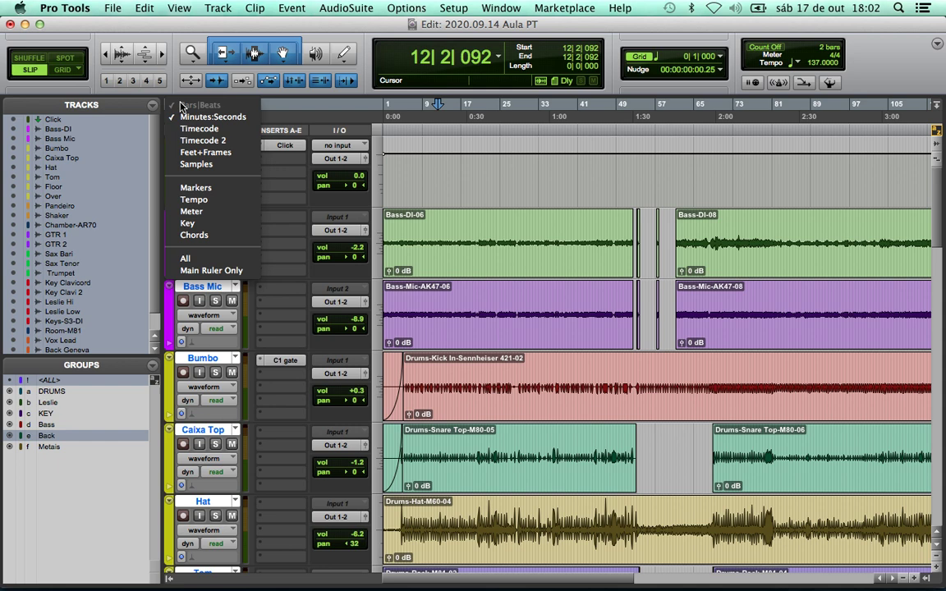
left_click(189, 186)
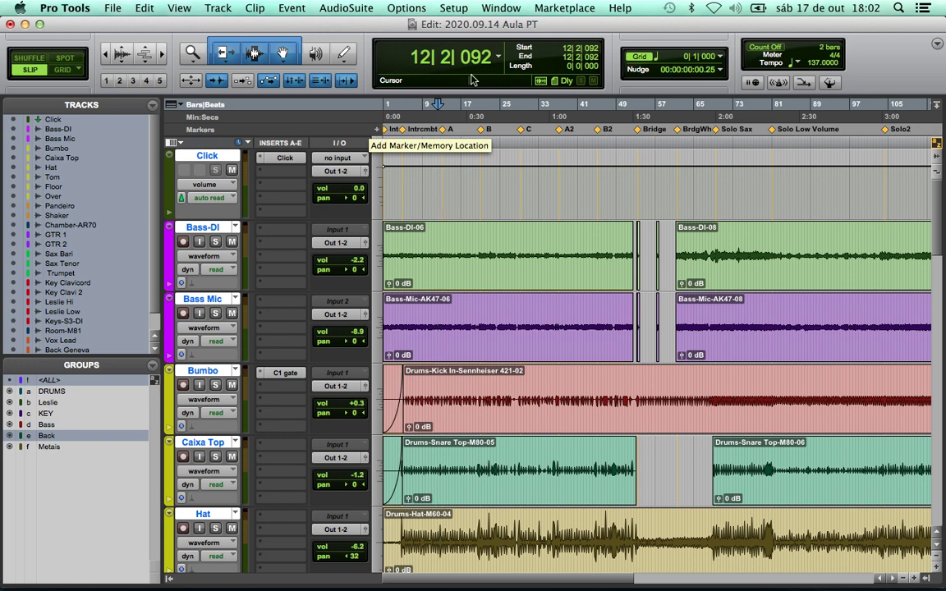
Set the main counter to Min:Secs and return the playhead to the start of the session
left_click(498, 57)
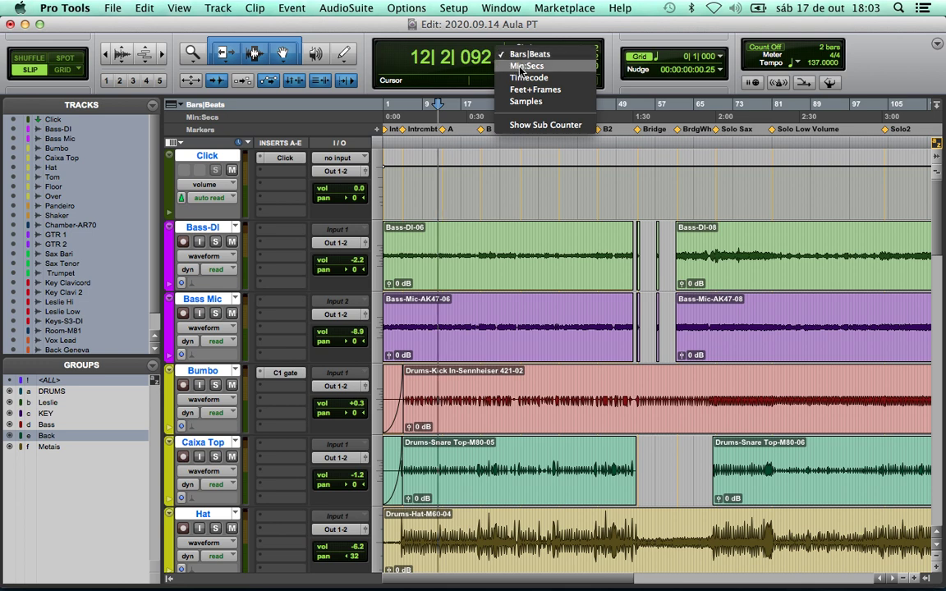
left_click(522, 67)
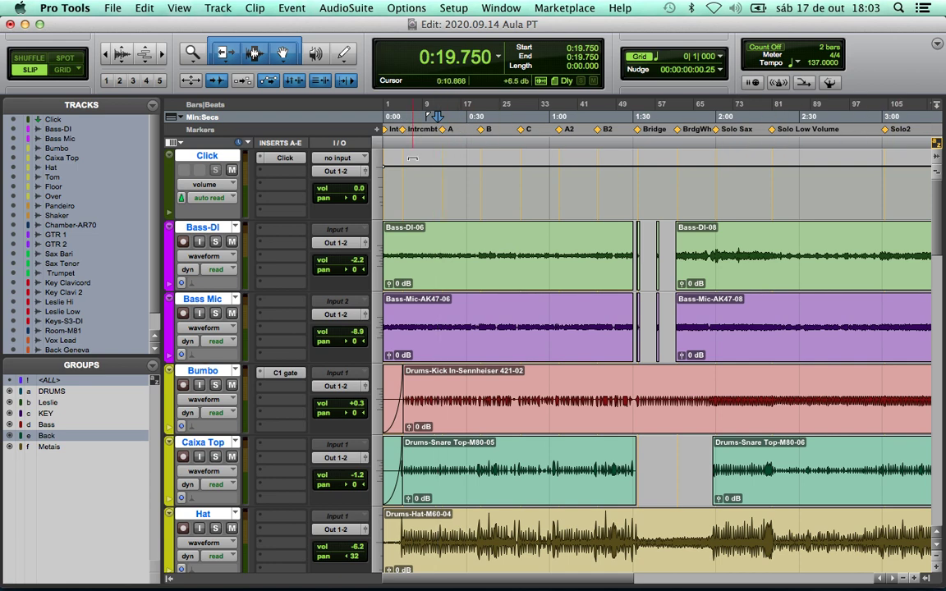
key("Return")
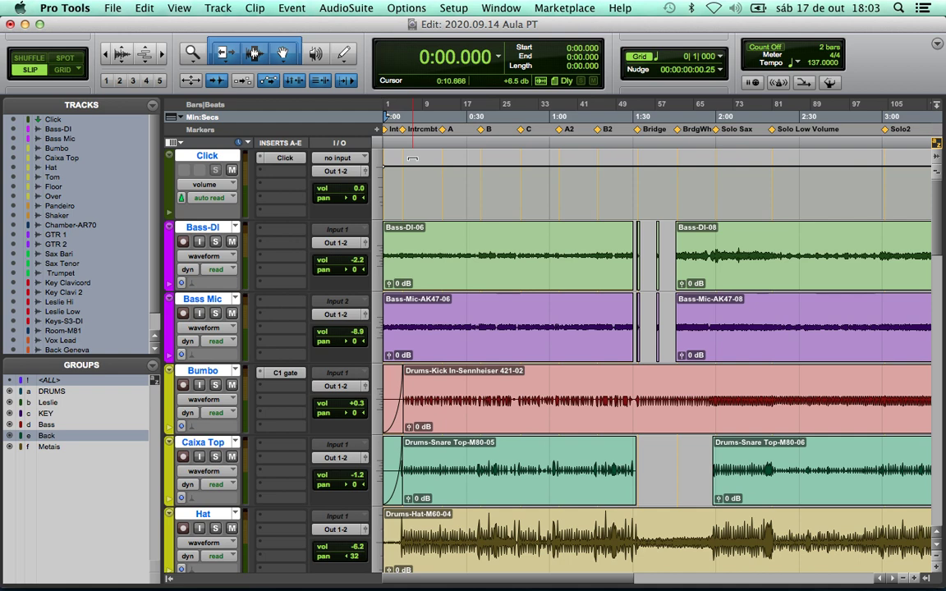
Play the session from the start and add two Absolute-reference markers with default names during playback, at about 0:03.8 and 0:10.8
key("super+]")
key("super+]")
key("super+]")
key("super+]")
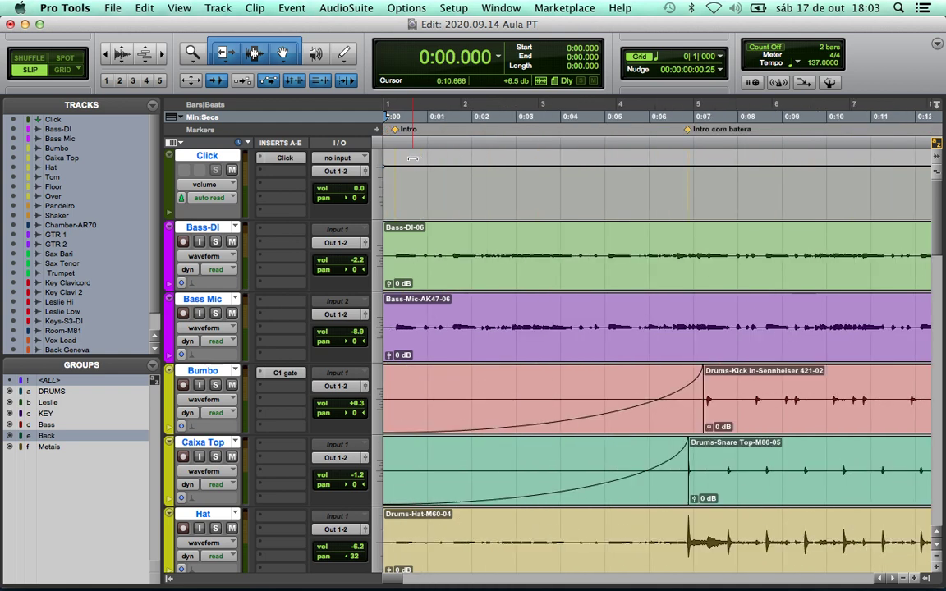
key("space")
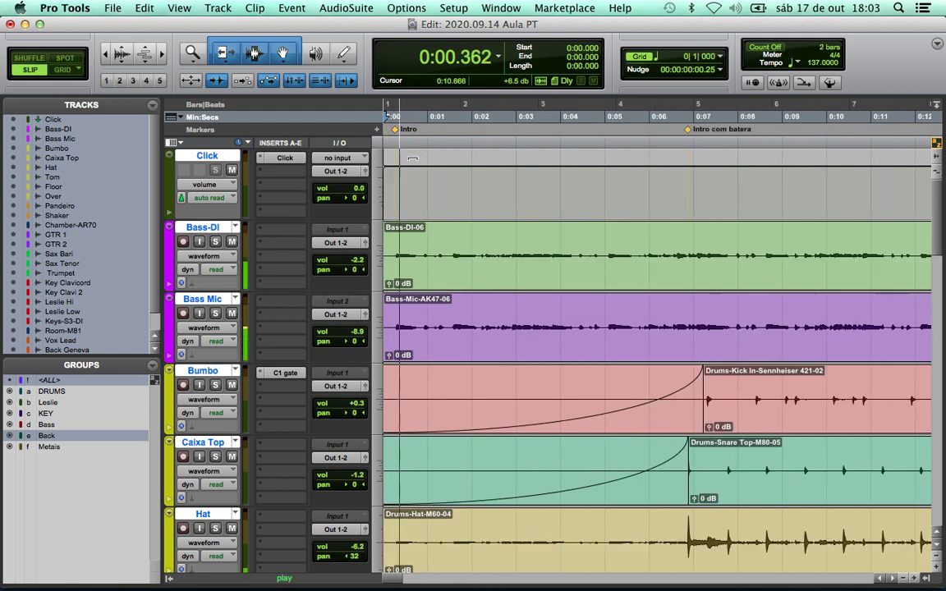
left_click(376, 131)
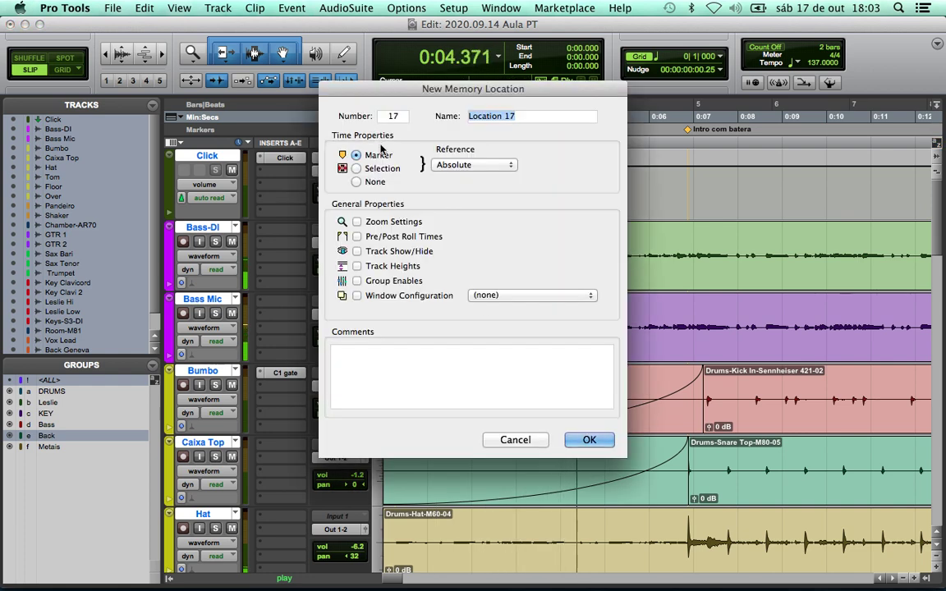
left_click(587, 439)
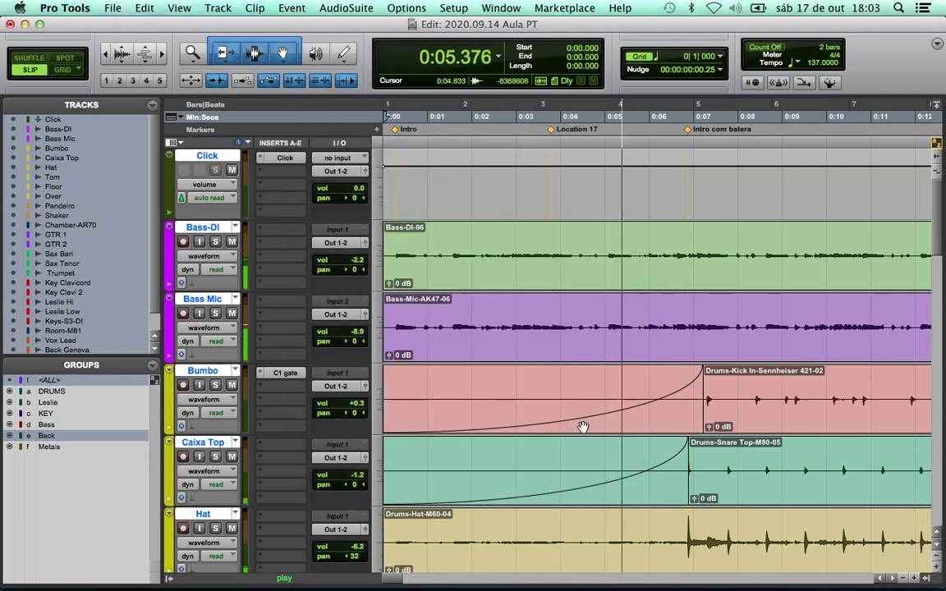
left_click(377, 131)
left_click(589, 440)
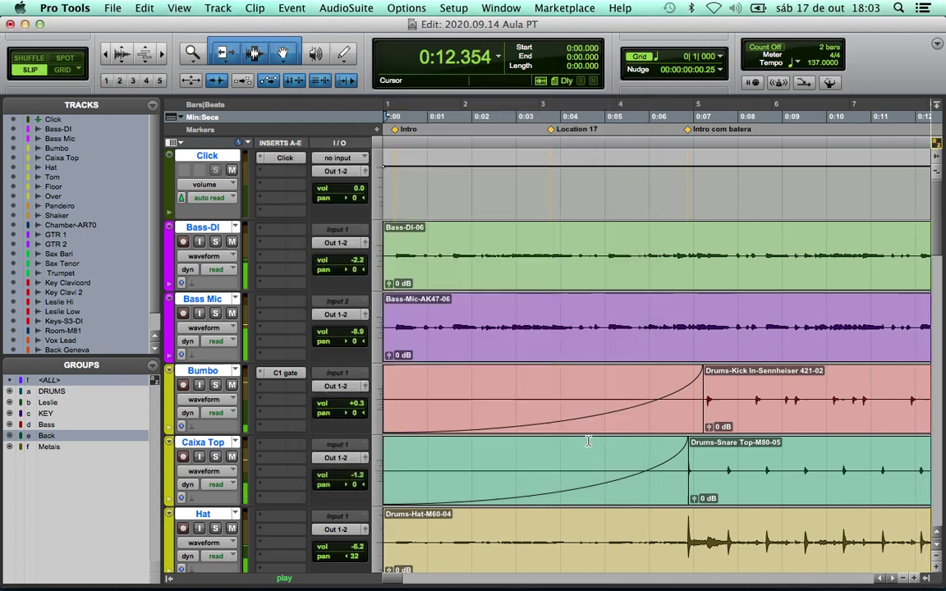
key("space")
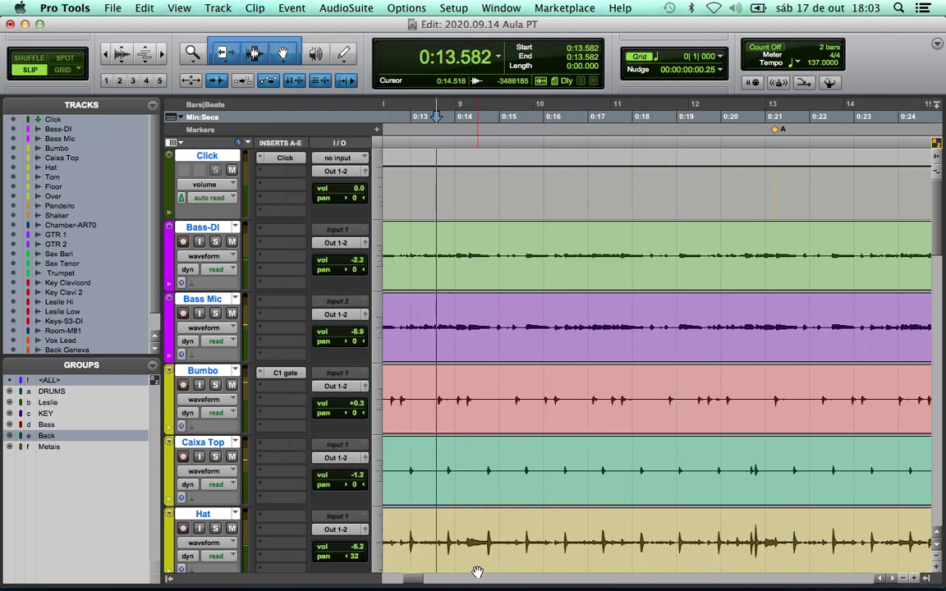
Show both new markers on the timeline and audition the song from Location 17 and from Location 18
key("super+bracketleft")
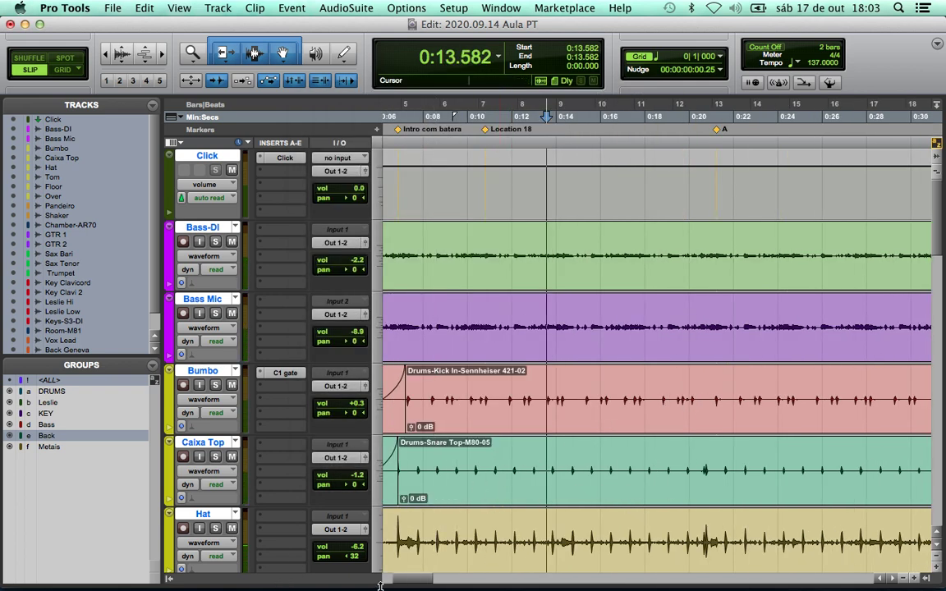
left_click_drag(408, 580, 395, 582)
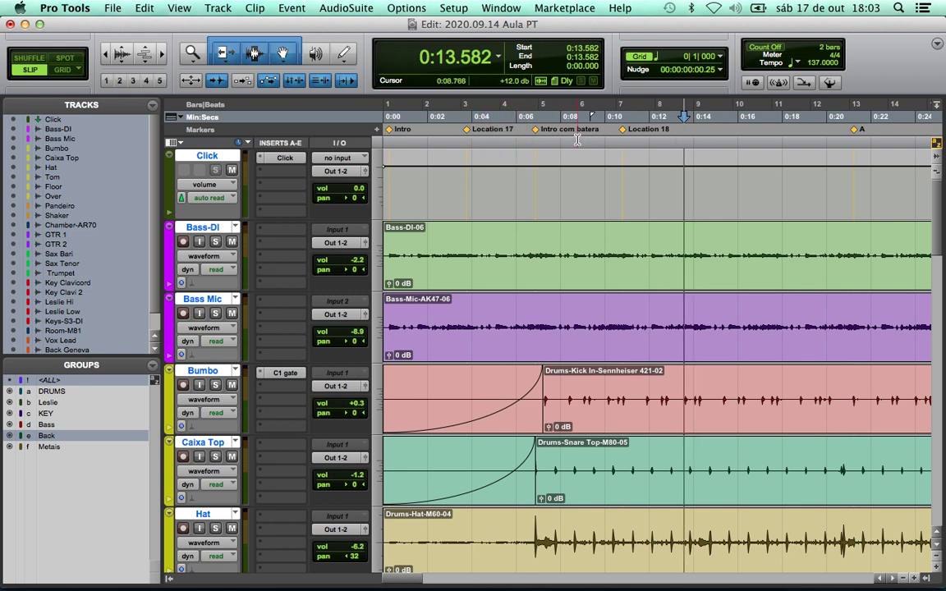
left_click(466, 129)
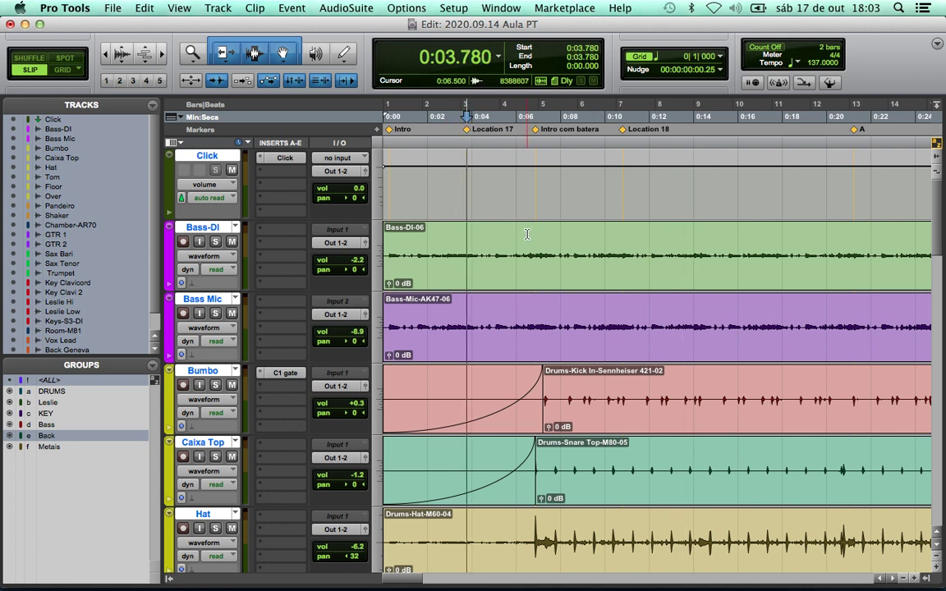
key("space")
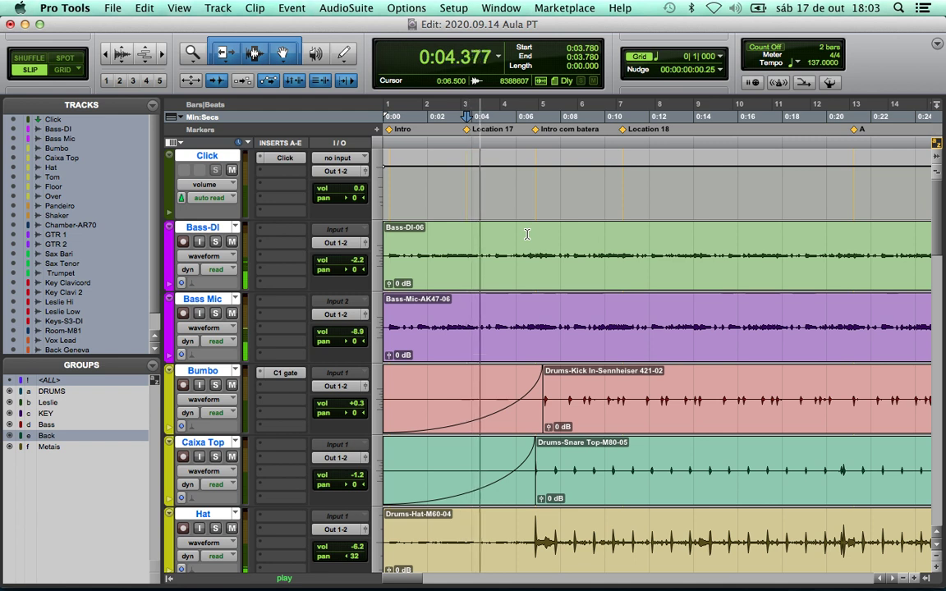
key("space")
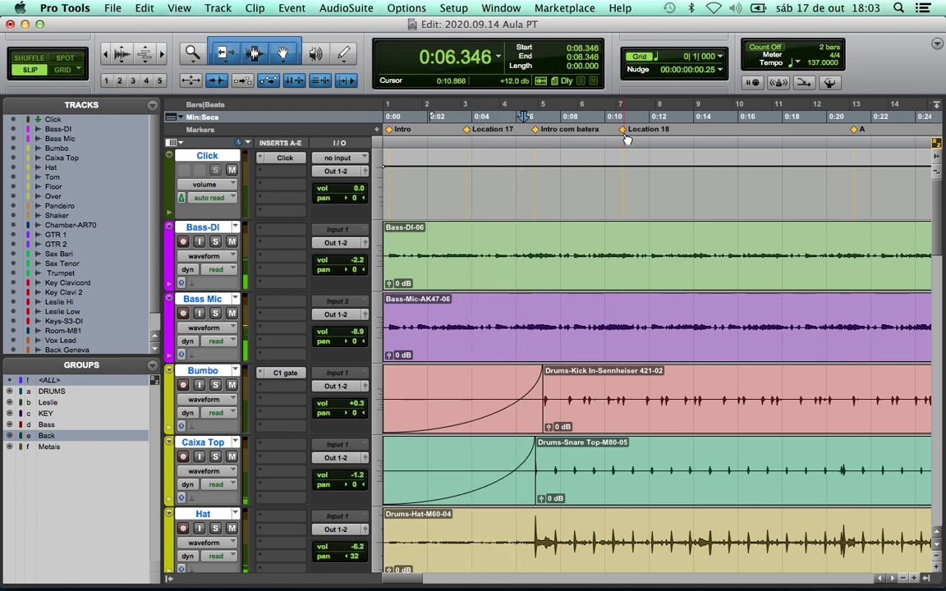
left_click(624, 131)
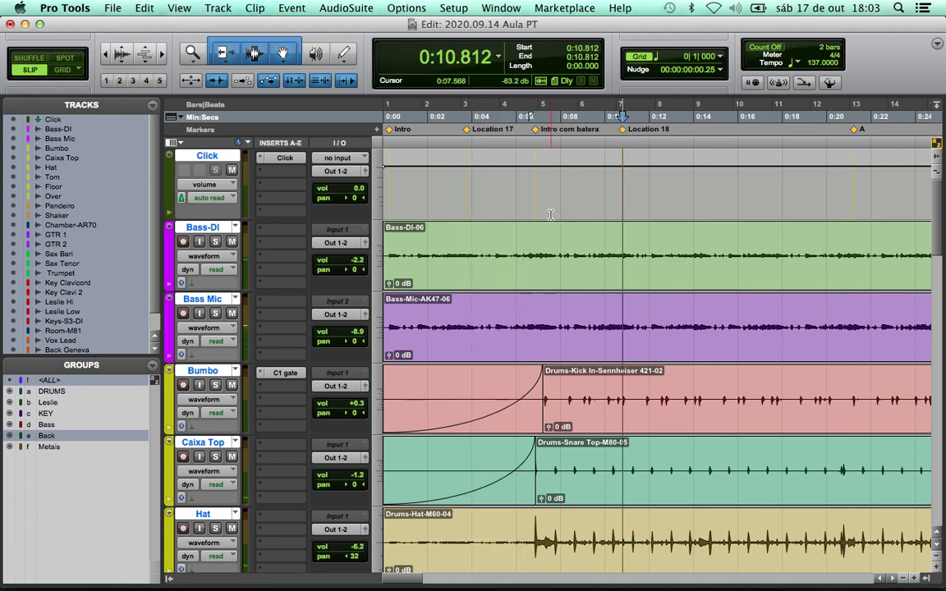
key("space")
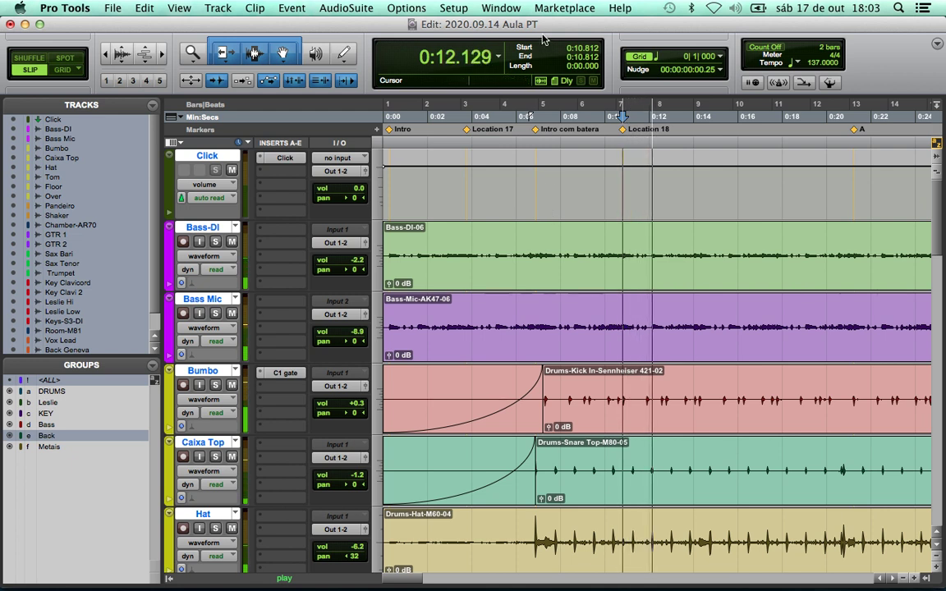
key("space")
Rename the Location 17 marker as "Compasso 4"
left_click(467, 130)
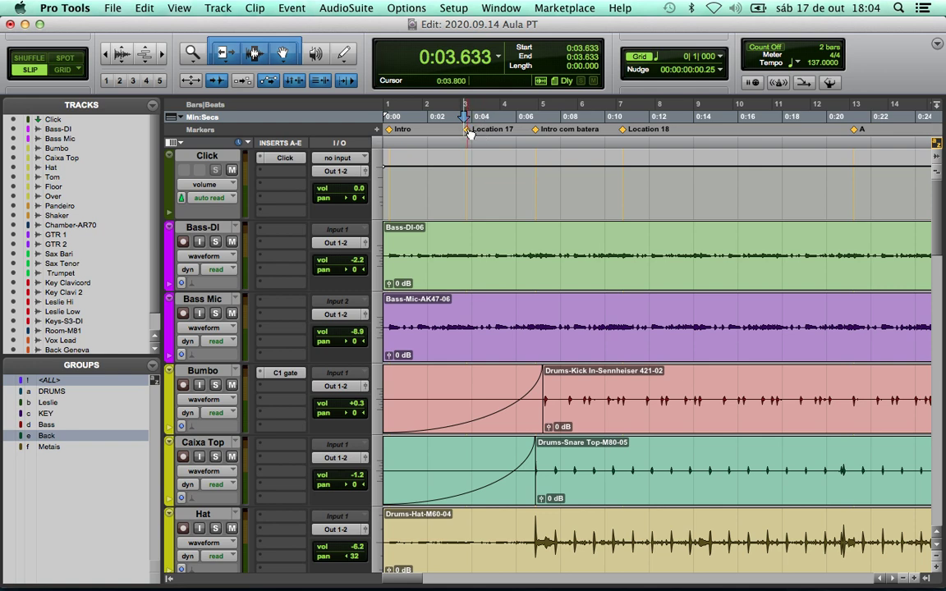
double_click(470, 133)
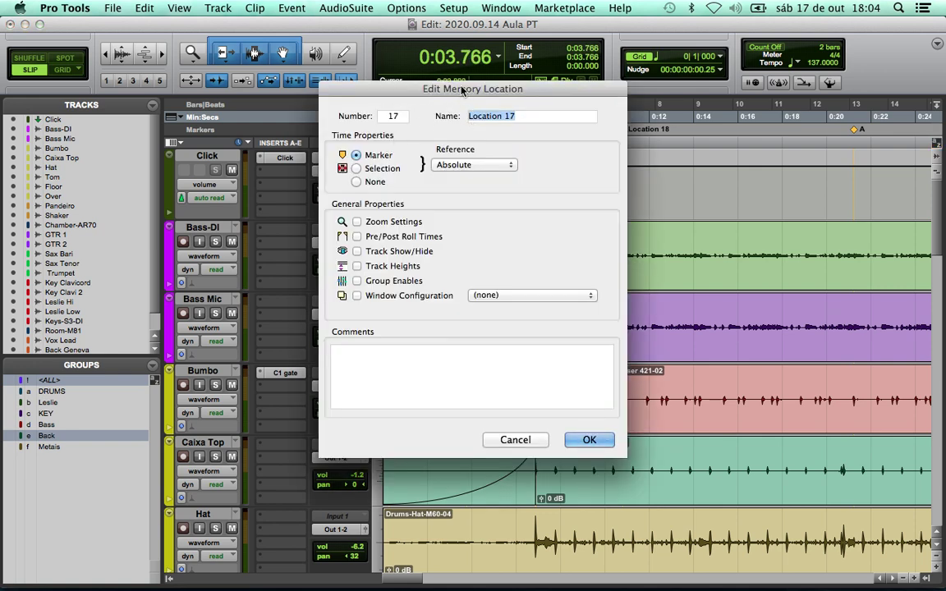
left_click_drag(461, 90, 356, 85)
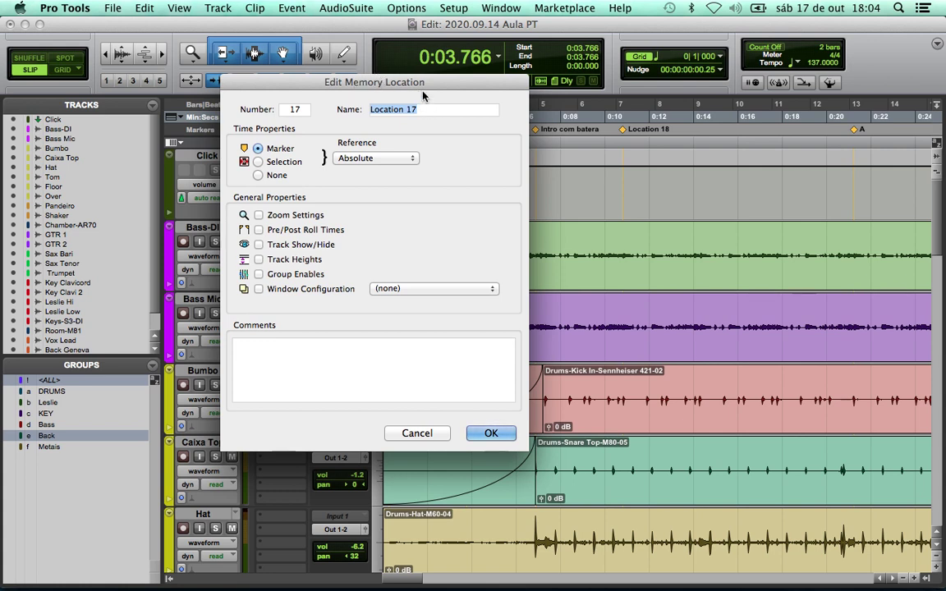
type("Compas")
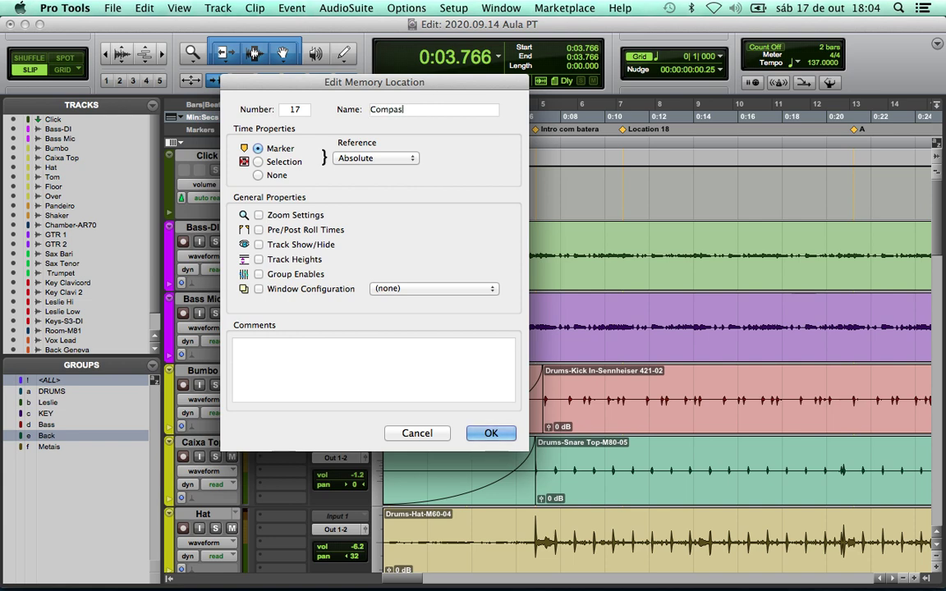
type("so 4")
key("Return")
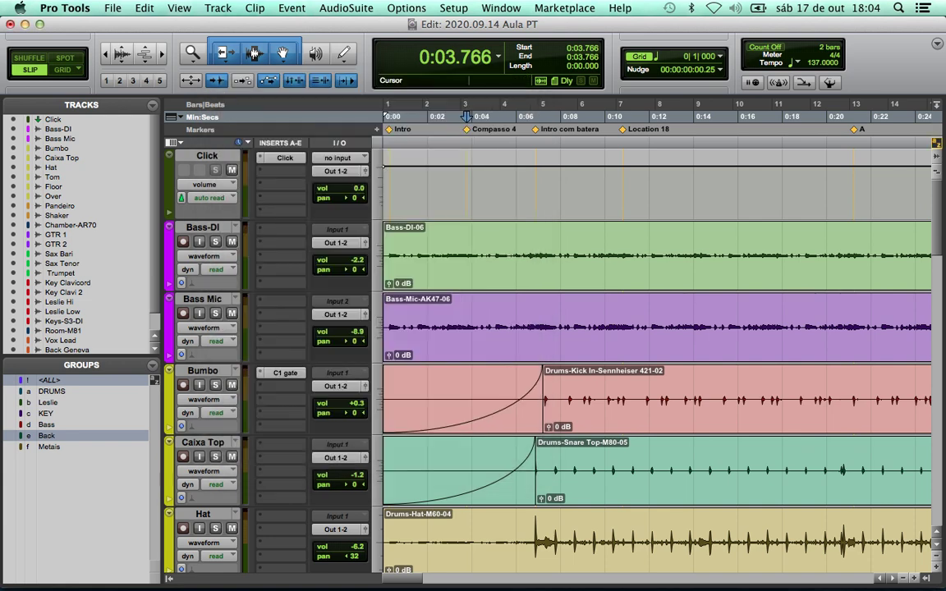
Rename the Location 18 marker as "Voz Entrada"
left_click(623, 132)
double_click(625, 132)
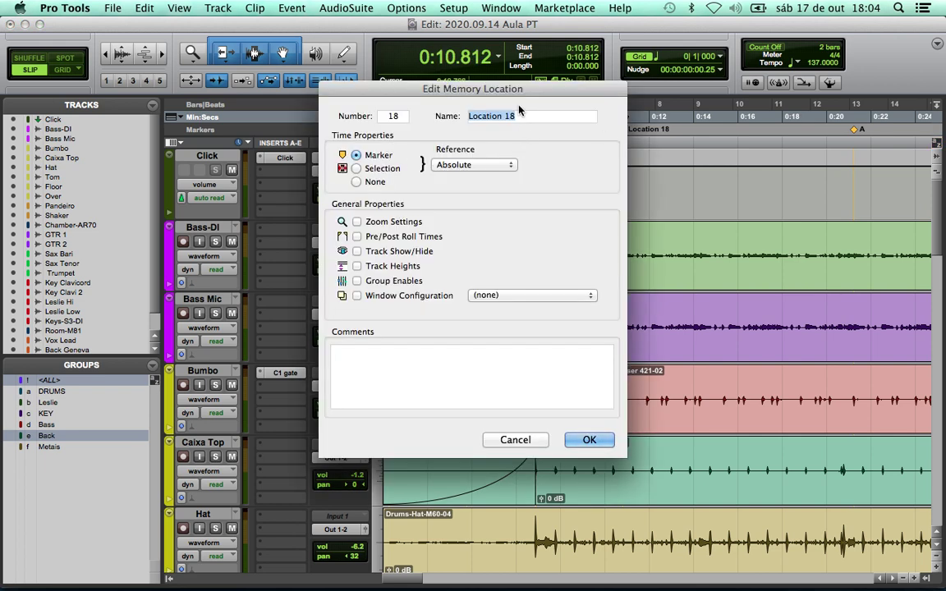
type("Voz")
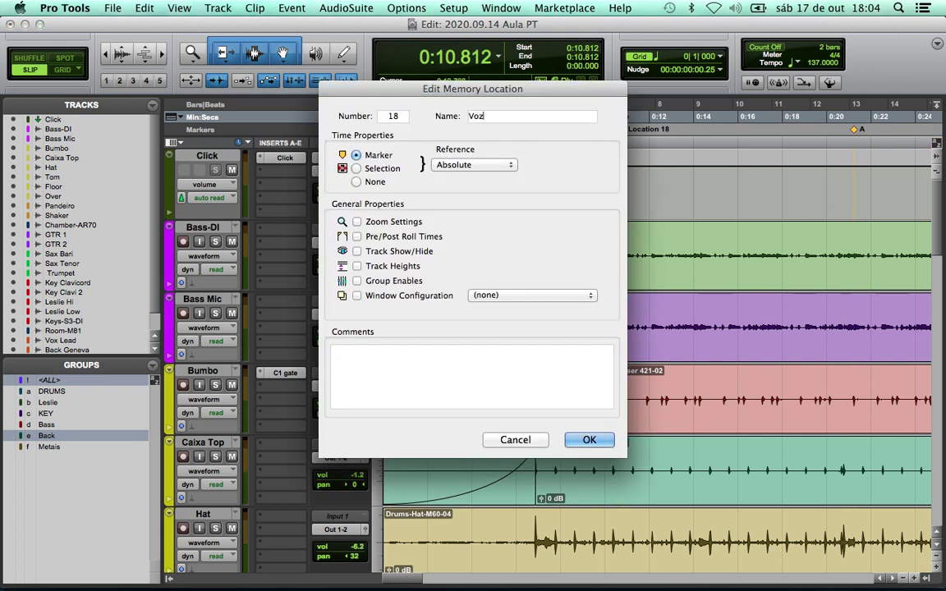
type(" Entrada")
key("Return")
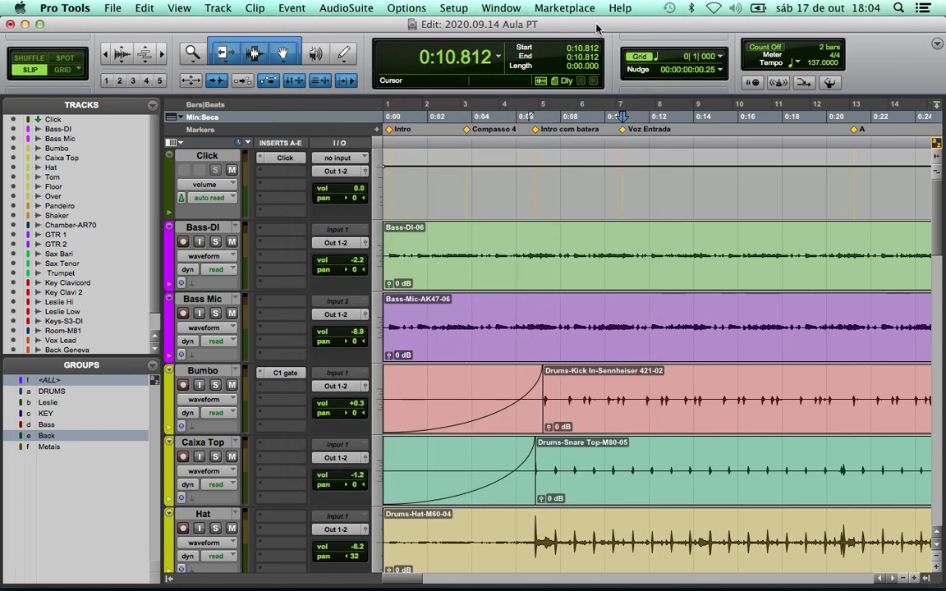
Open the Memory Locations window, recall Compasso 4 from the list and play from there
left_click(501, 8)
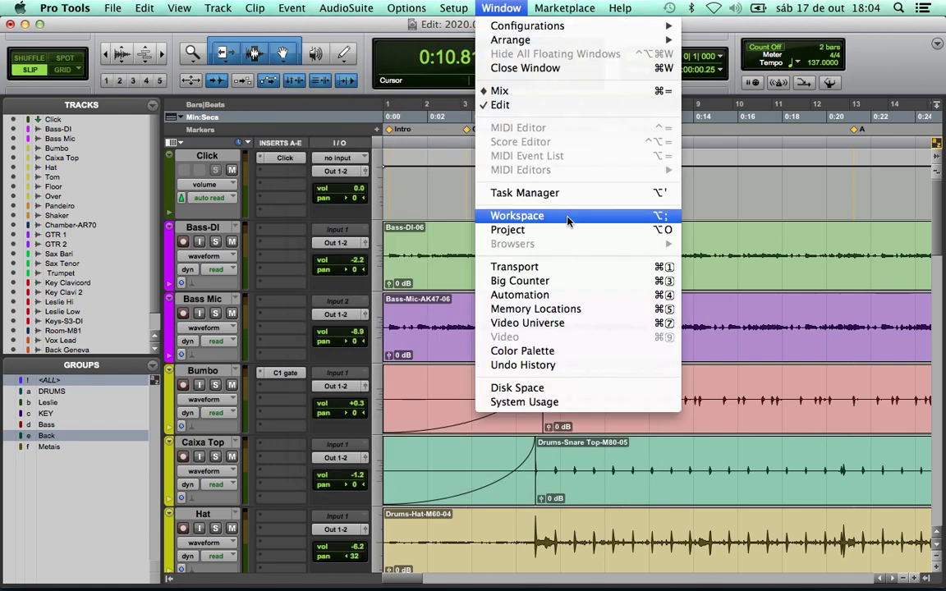
left_click(549, 314)
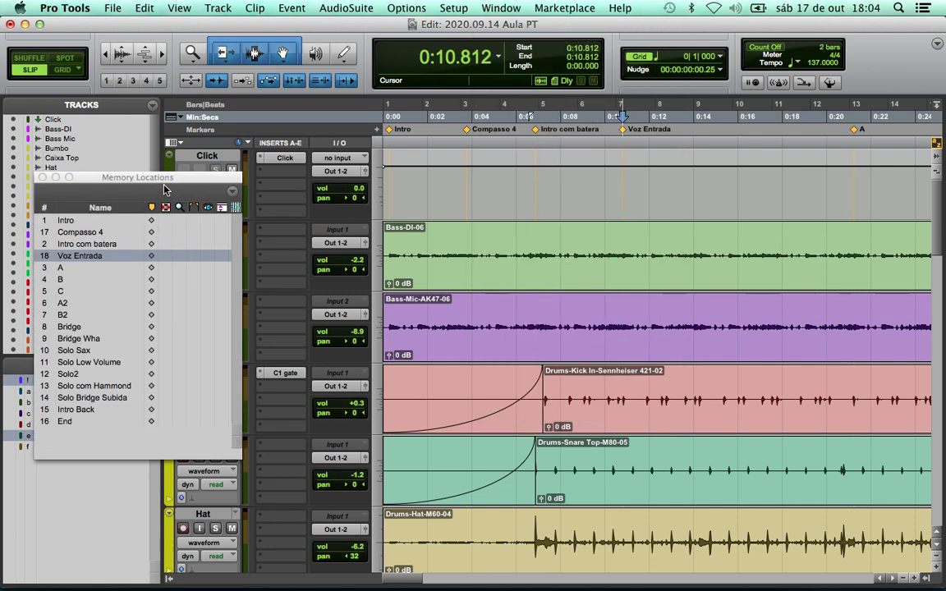
left_click_drag(156, 172, 186, 161)
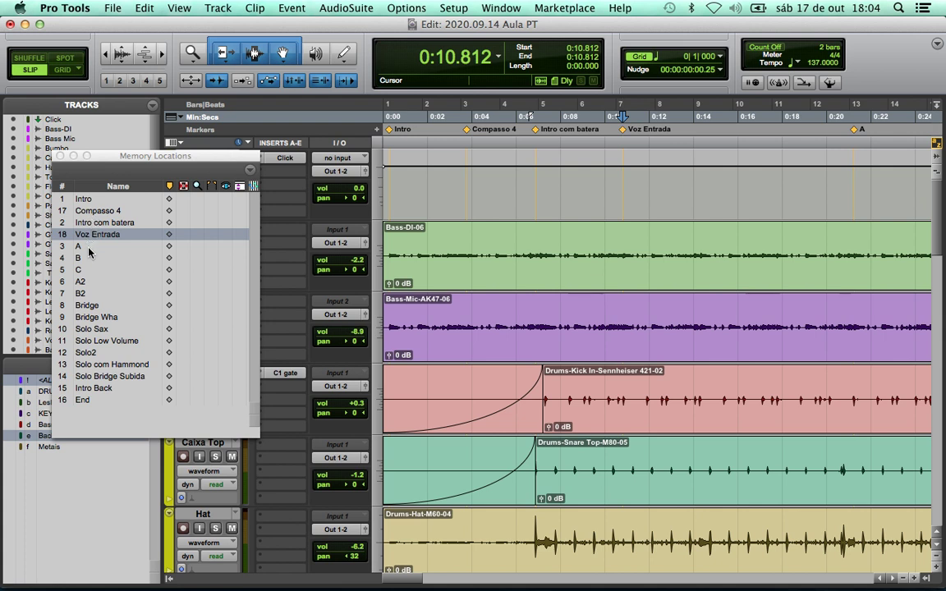
left_click(89, 215)
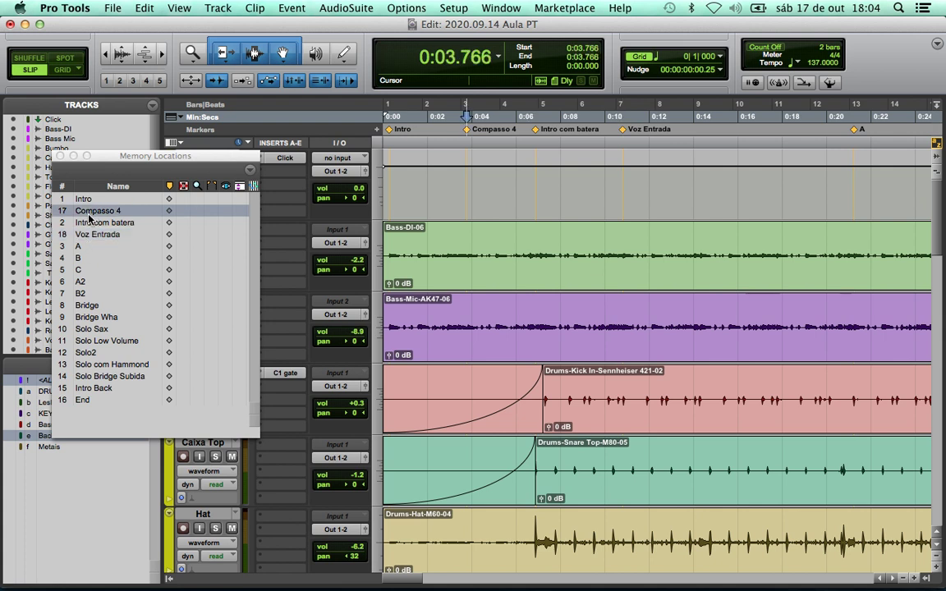
key("space")
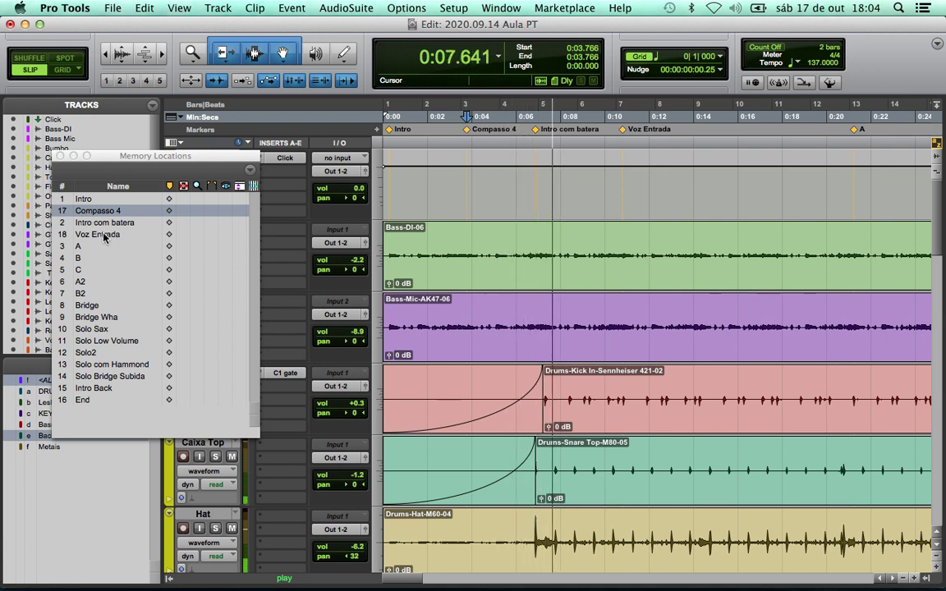
Recall Voz Entrada from the Memory Locations list and play the song from that marker
left_click(101, 237)
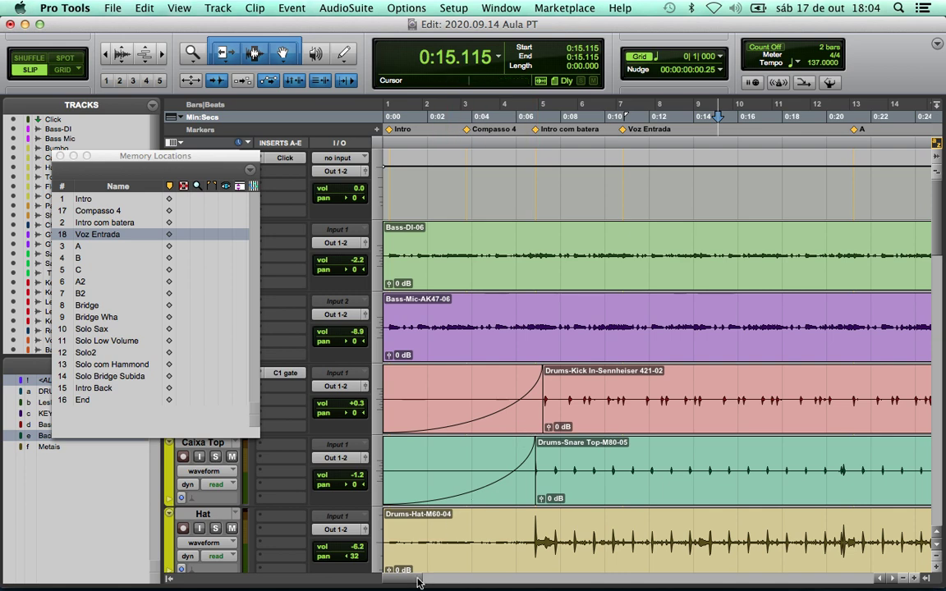
Shift marker A slightly later on the Markers ruler, to 0:21.400, and place the edit cursor near it on the Bass-DI track
left_click_drag(410, 579, 429, 586)
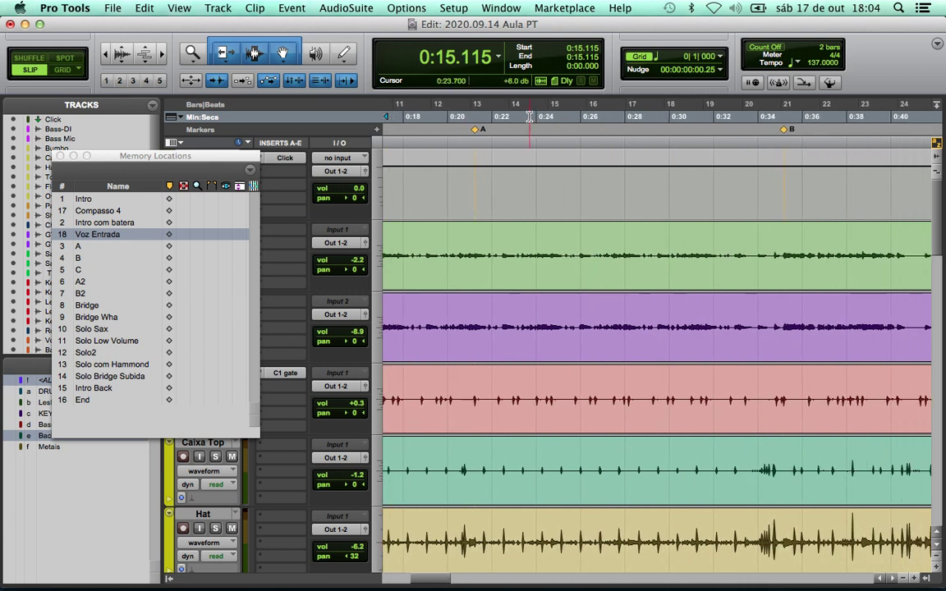
left_click_drag(477, 135, 481, 136)
left_click(477, 254)
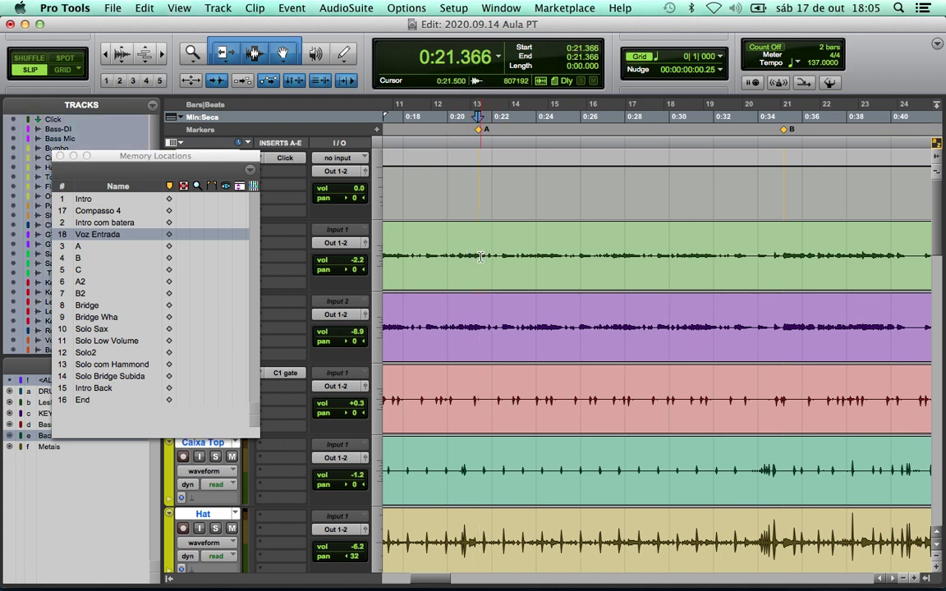
Select the section from marker A to marker B across all tracks
left_click(480, 133)
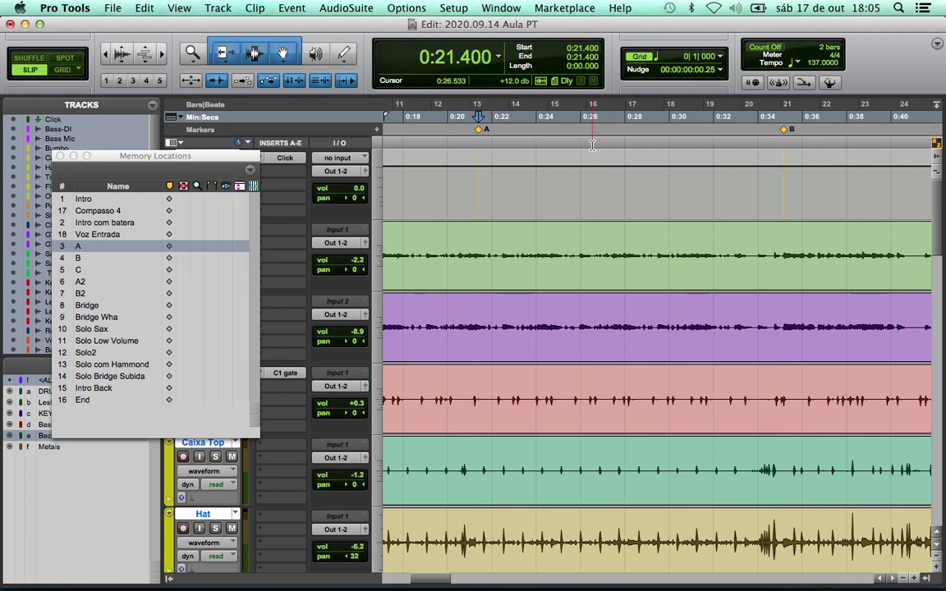
left_click(786, 130, "shift")
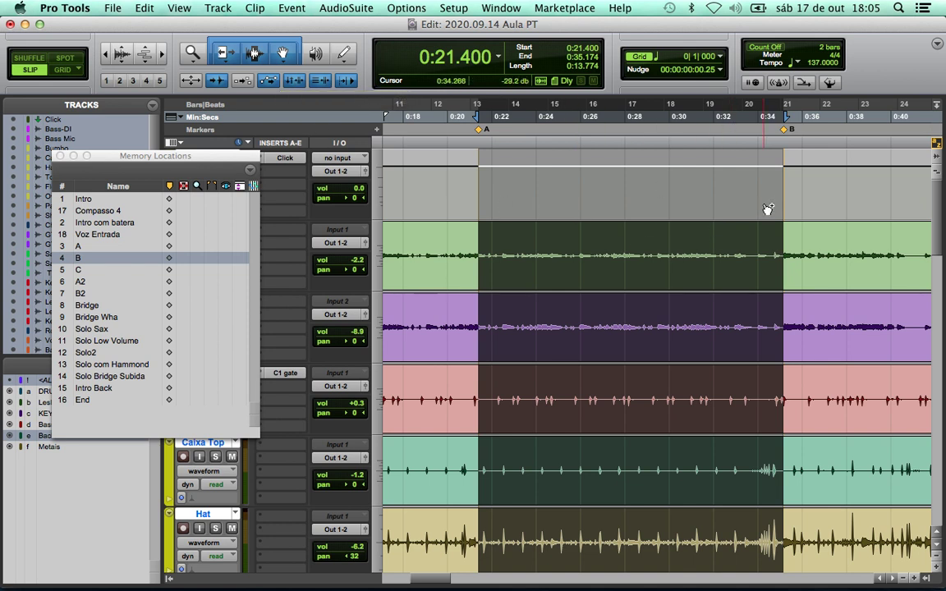
Separate the clips on all tracks at the edges of the A-to-B selection, and undo the separation
key("super+e")
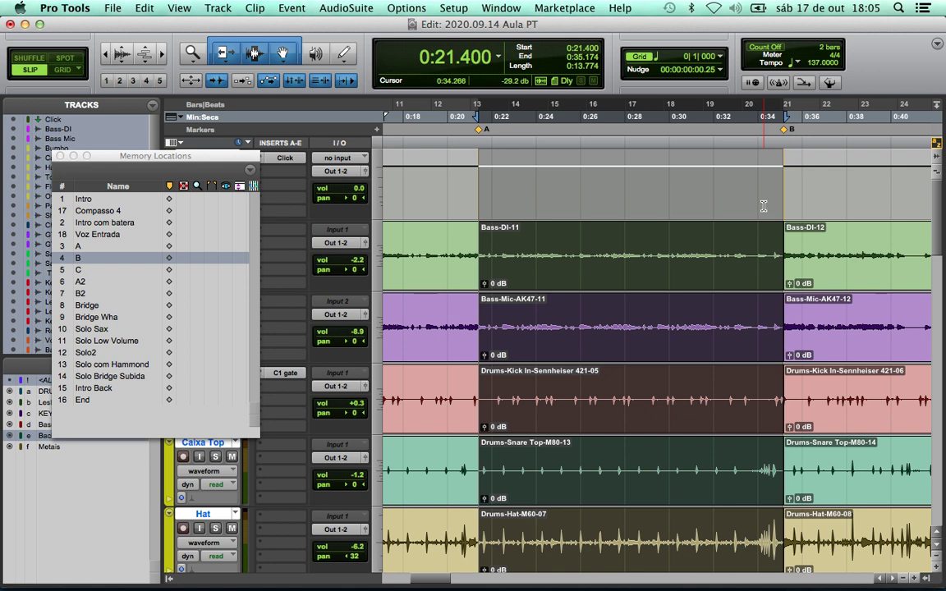
key("super+z")
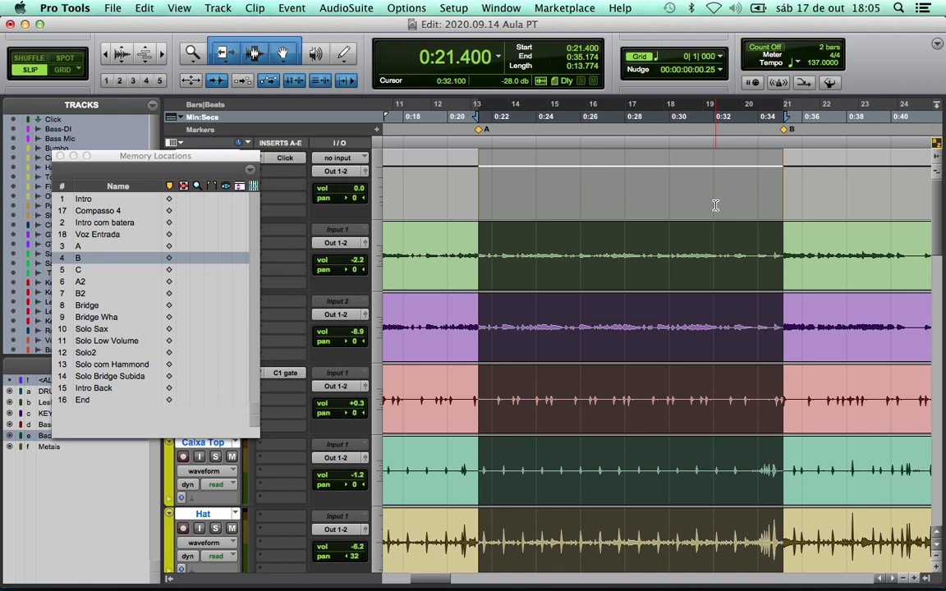
Play the selected section between markers A and B and stop playback partway through
key("space")
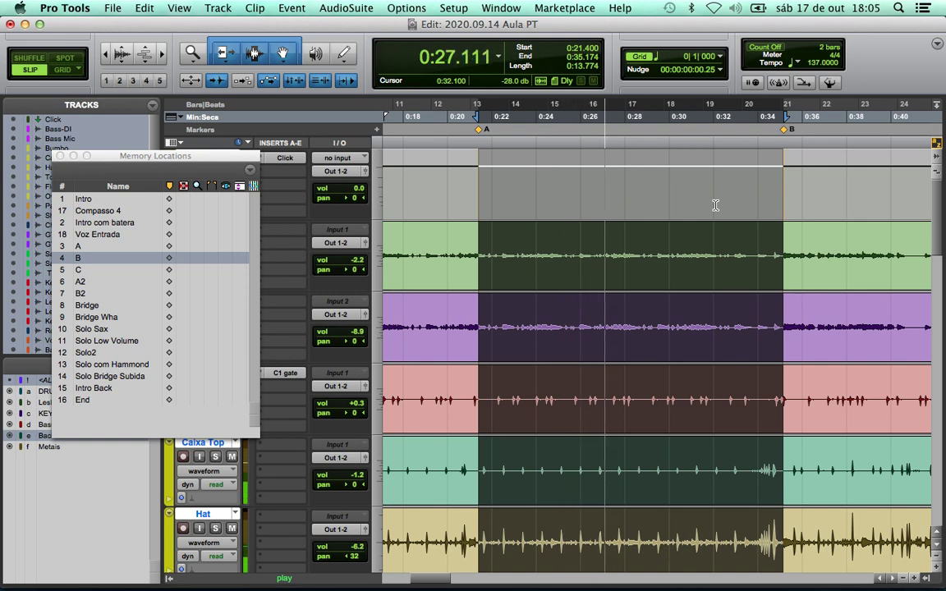
key("space")
Close the Memory Locations window and return the edit cursor to the start of the session
scroll(720, 207, "down", 10)
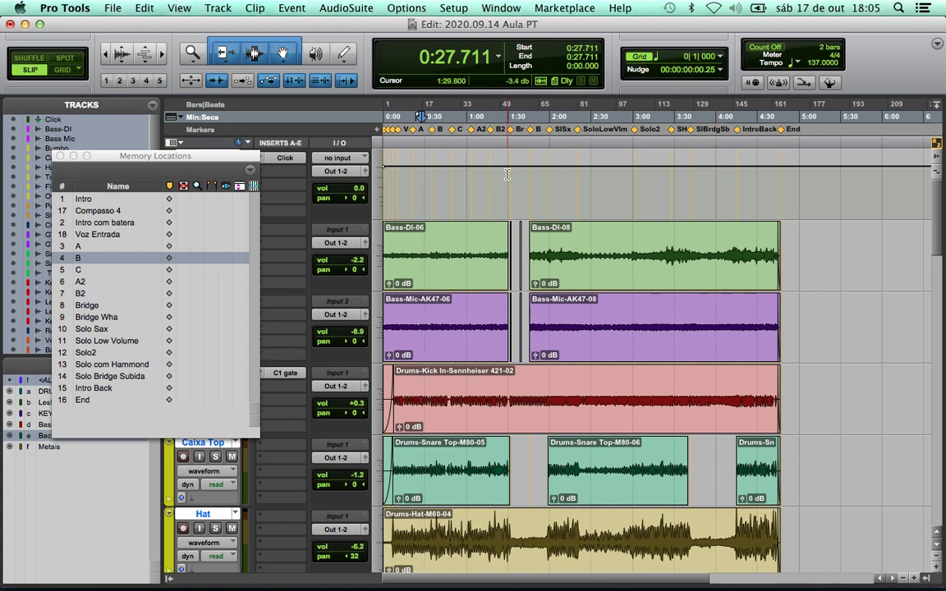
left_click(60, 157)
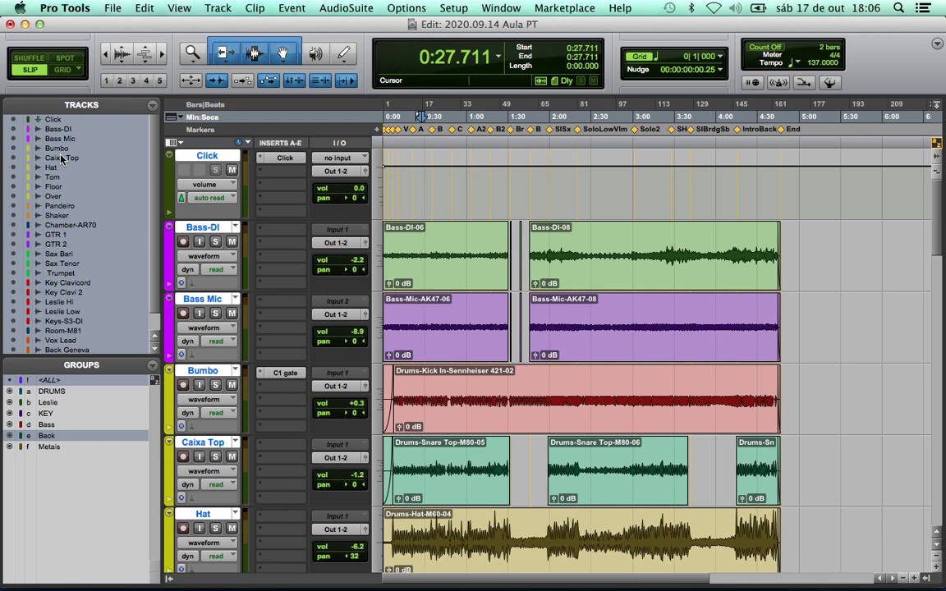
key("Return")
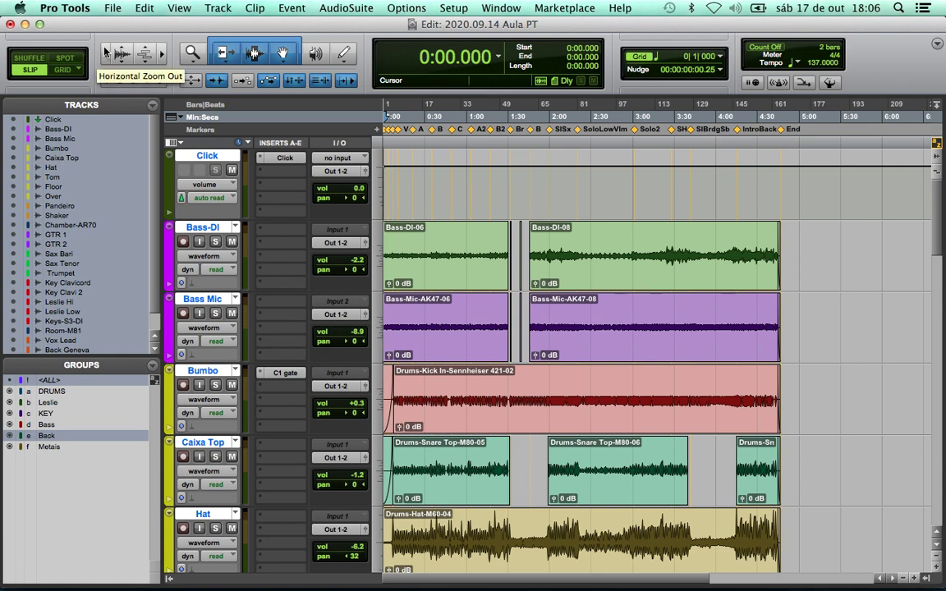
key("super+Tab")
key("super+Tab")
key("super+Tab")
key("super+Tab")
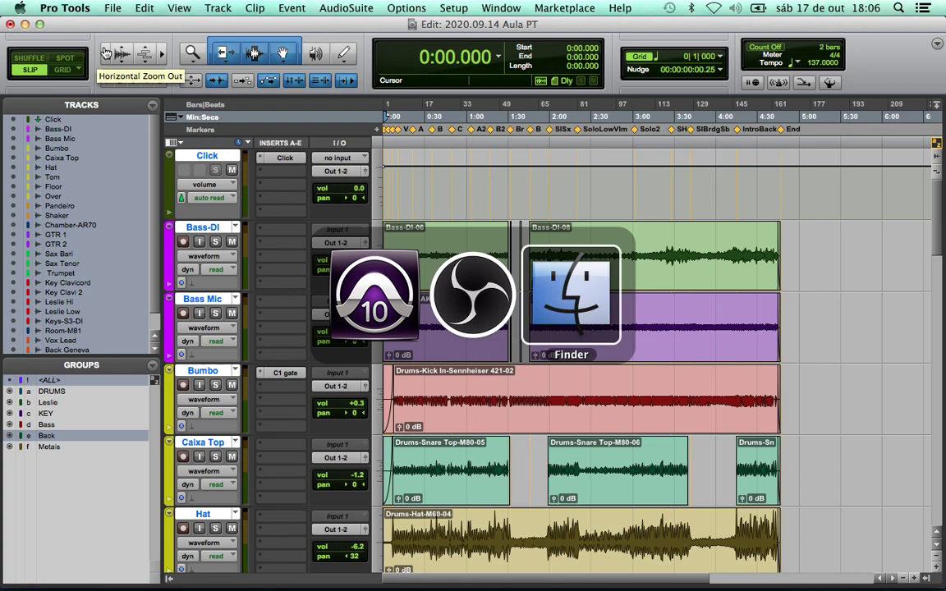